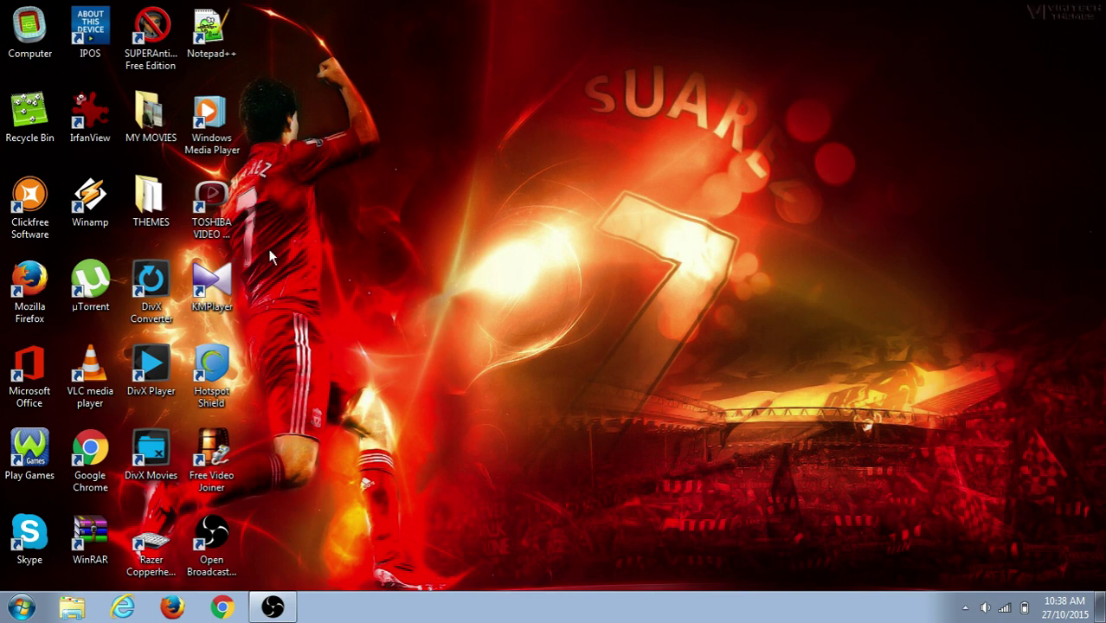
Step: Open the MY MOVIES folder and select the four cheer up part videos
double_click(159, 141)
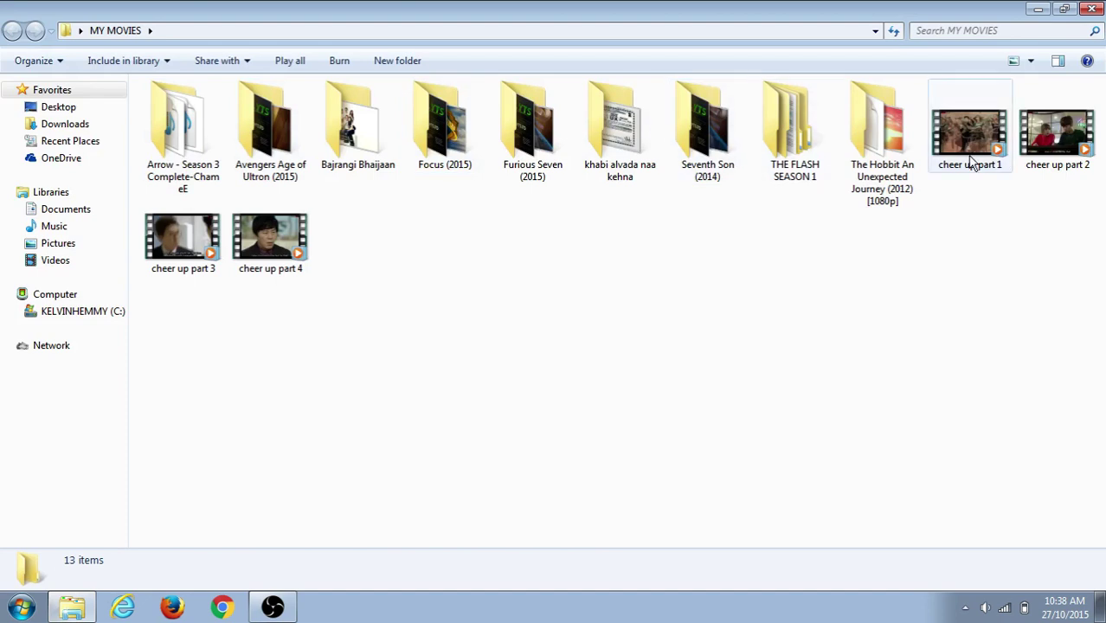
click(971, 163)
ctrl+click(1073, 152)
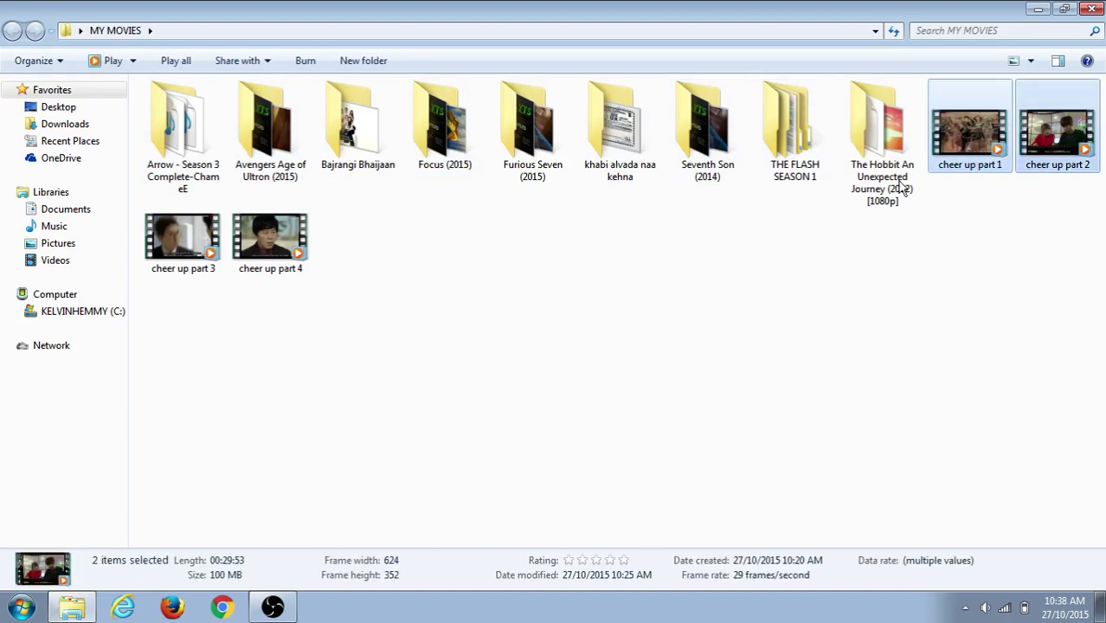
ctrl+click(155, 260)
ctrl+click(239, 254)
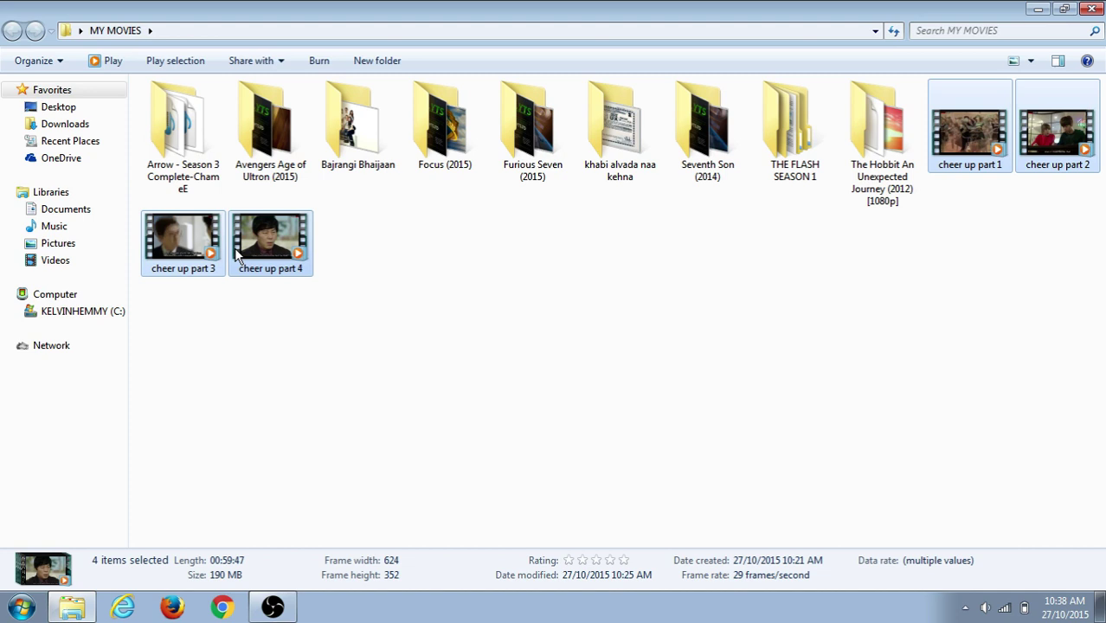
Step: Check the details of cheer up parts 1 to 4 one by one, then close MY MOVIES
click(987, 195)
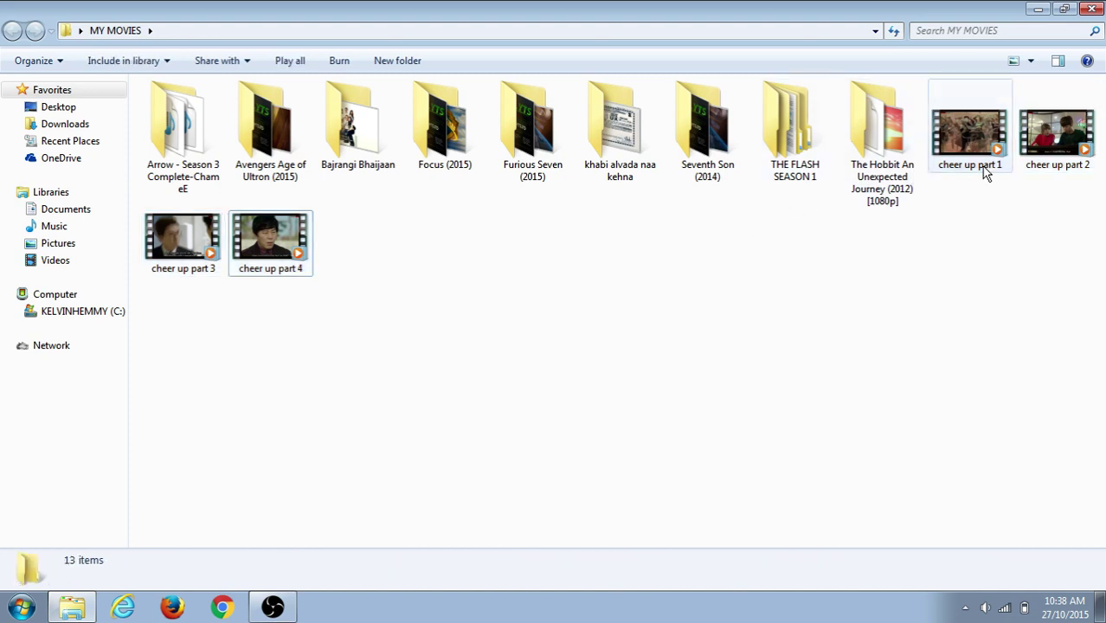
click(984, 172)
click(1032, 154)
click(223, 259)
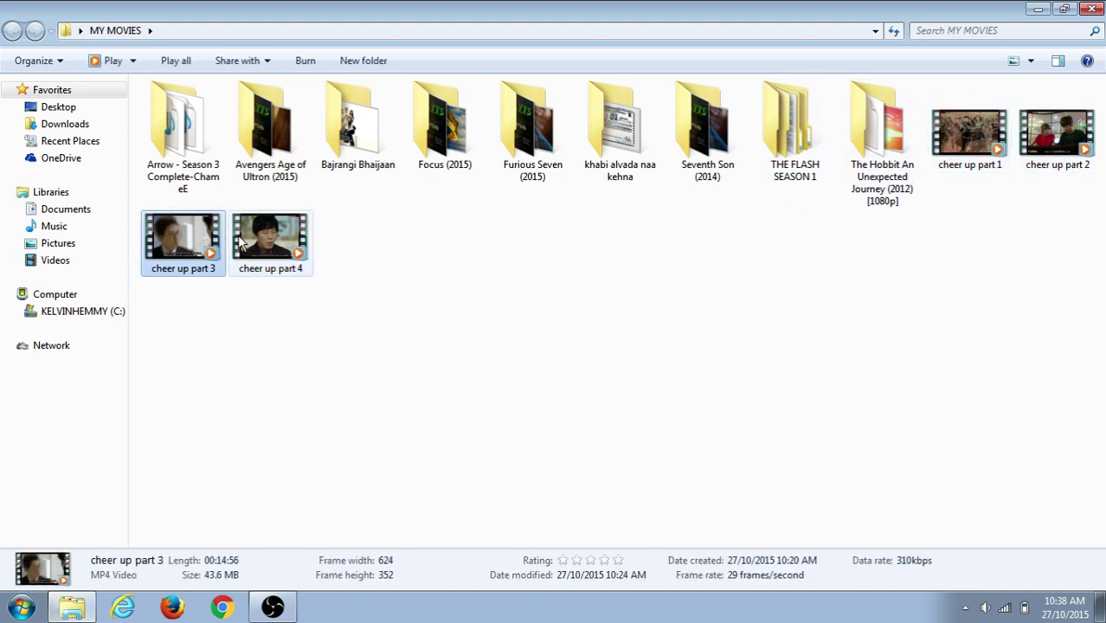
click(268, 251)
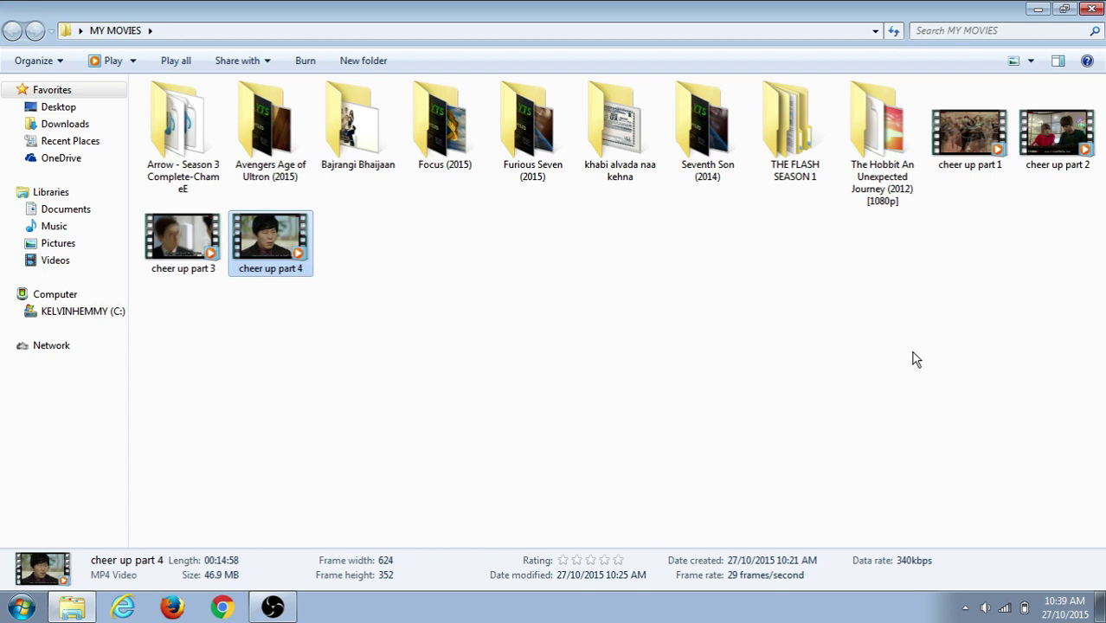
click(1090, 9)
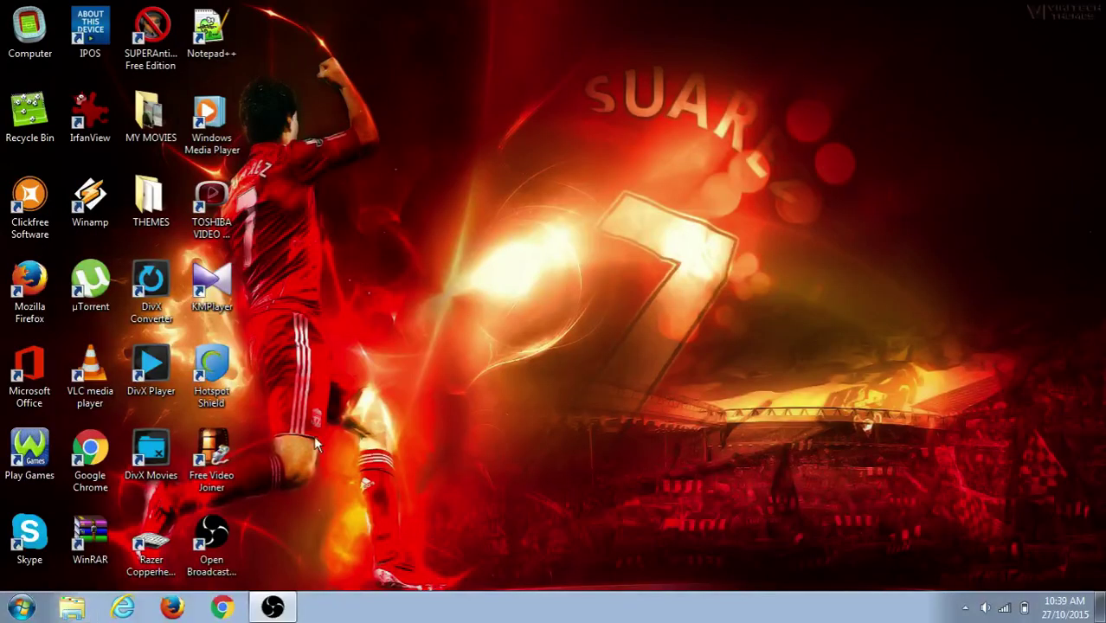
Step: Load google.com in a new Chrome window, refreshing the desktop along the way
click(223, 609)
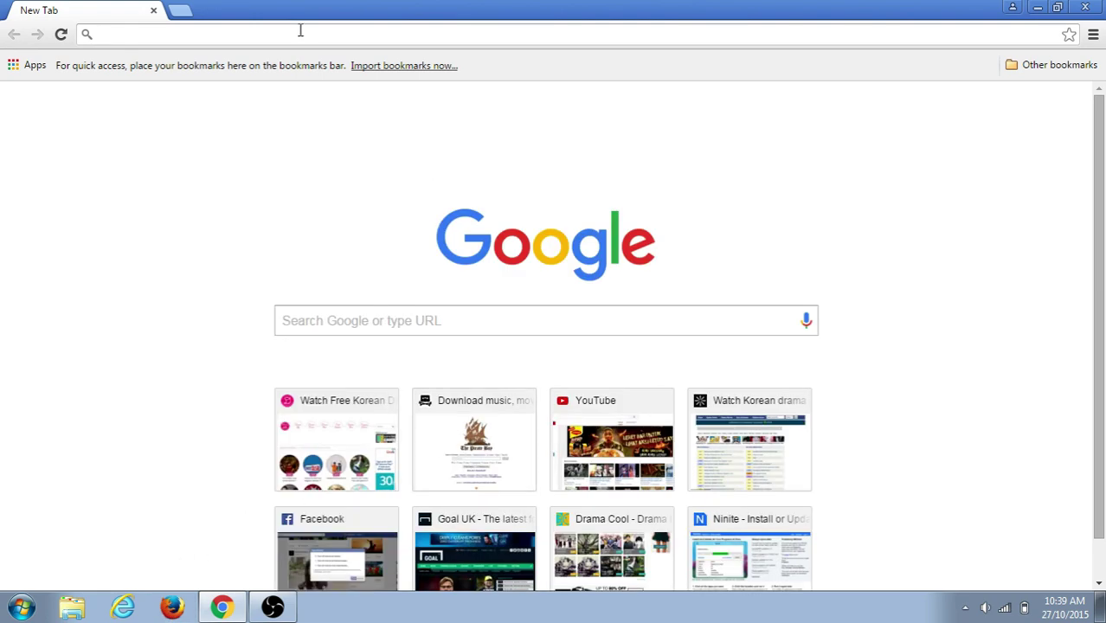
text(google.com)
key(Return)
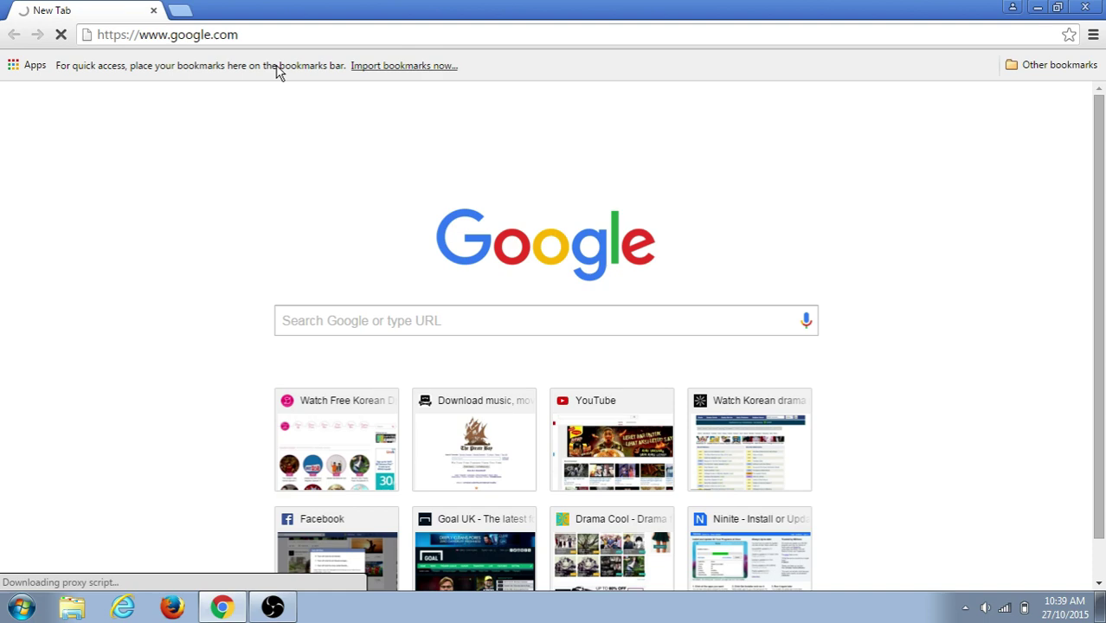
click(1033, 7)
right_click(755, 74)
click(968, 115)
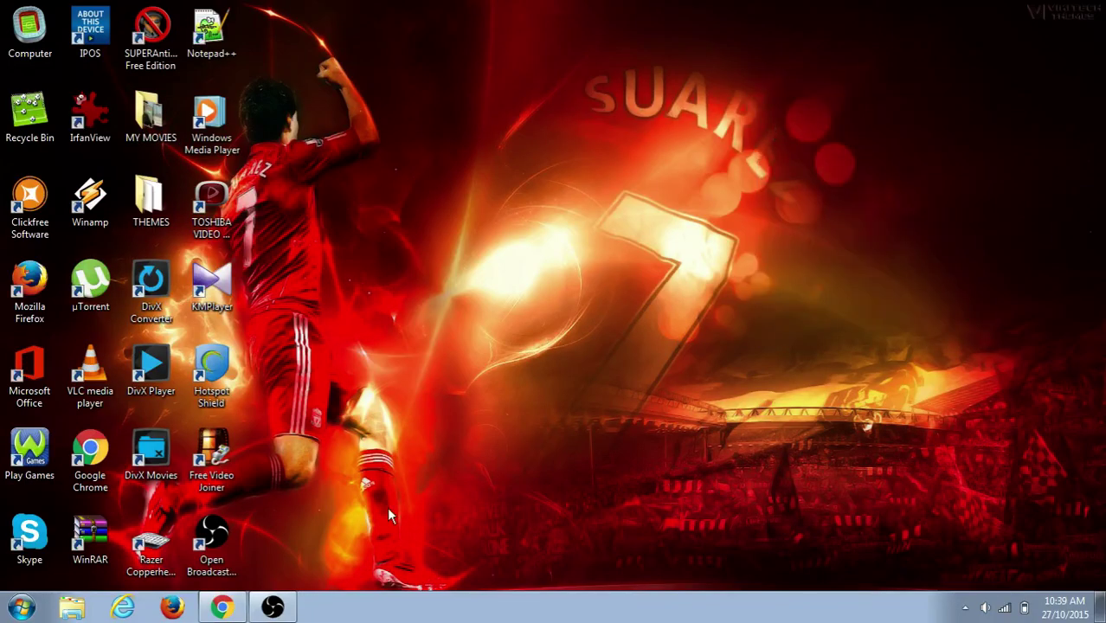
click(222, 607)
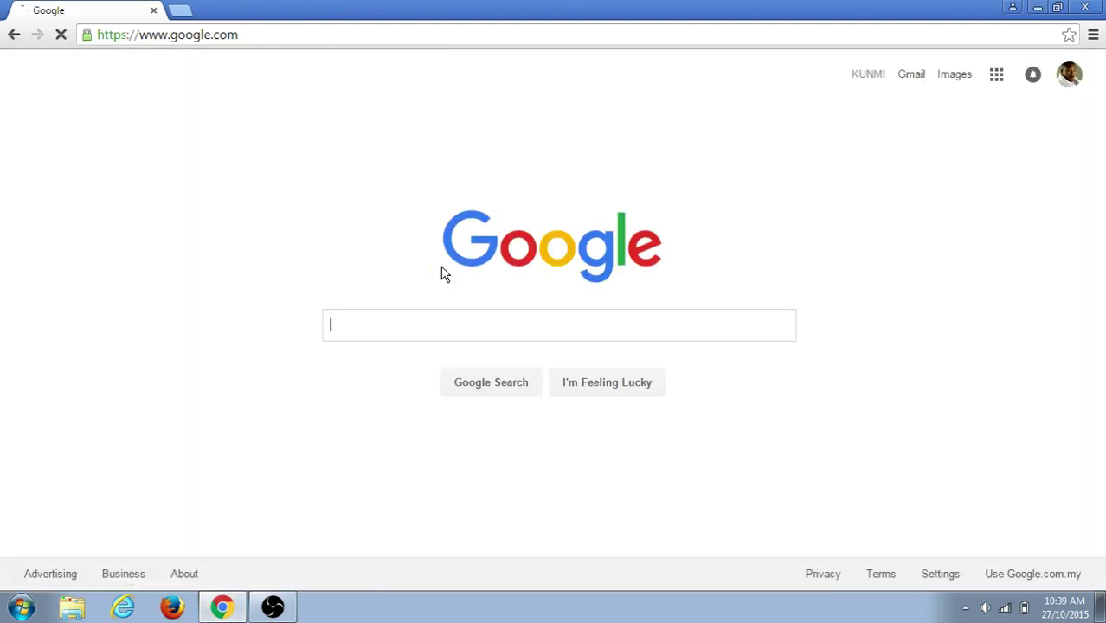
Step: Search Google for 'free video joiner' and open the freevideojoiner.com result
text(fre)
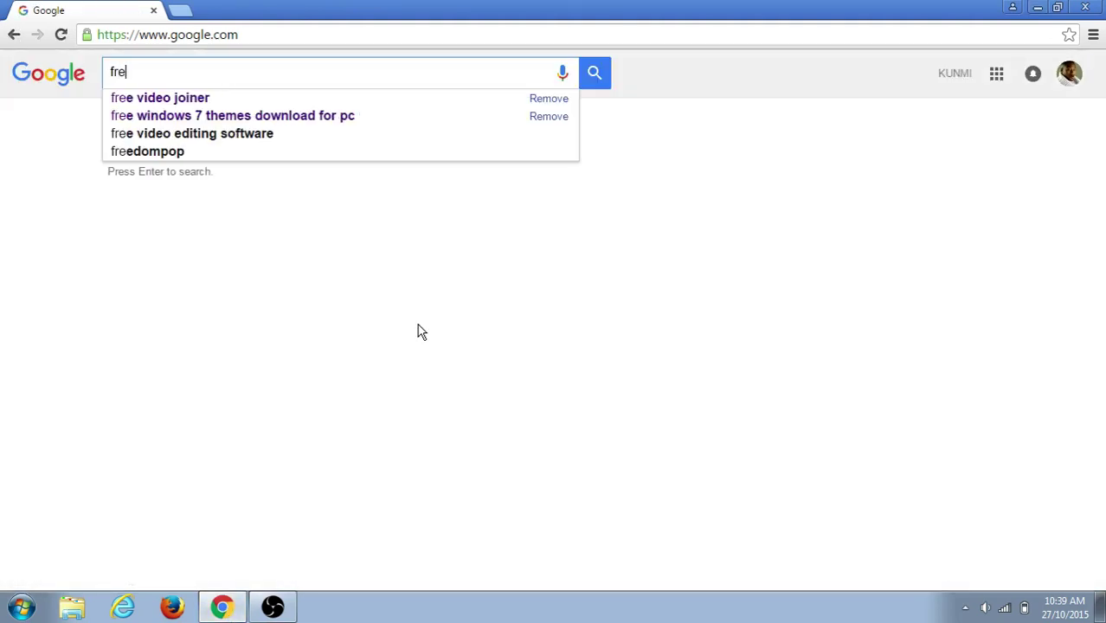
text(e video)
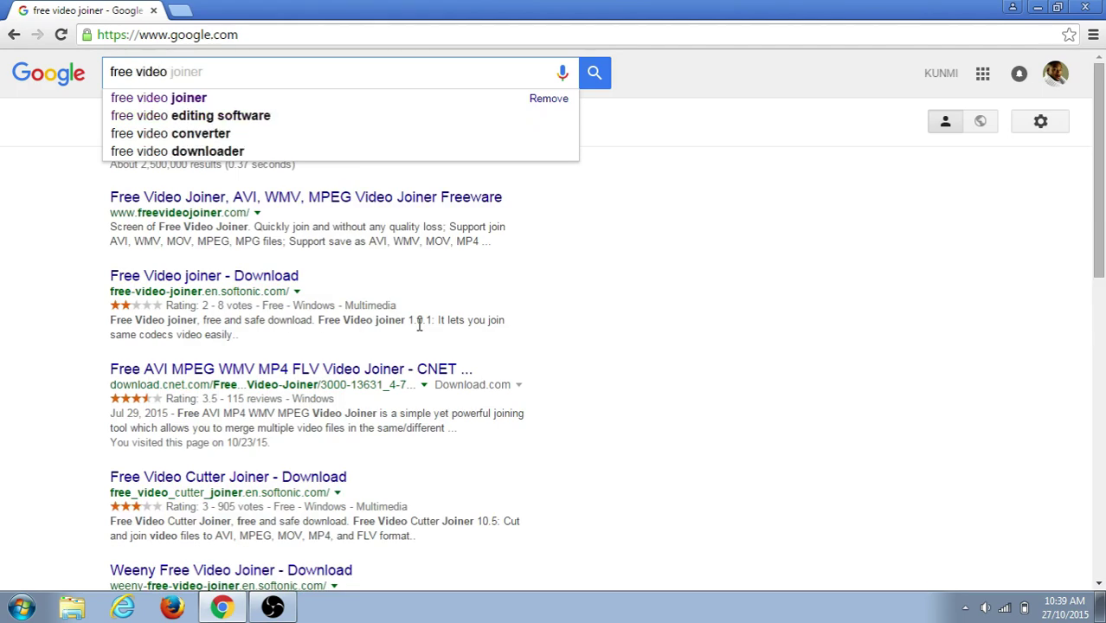
click(179, 98)
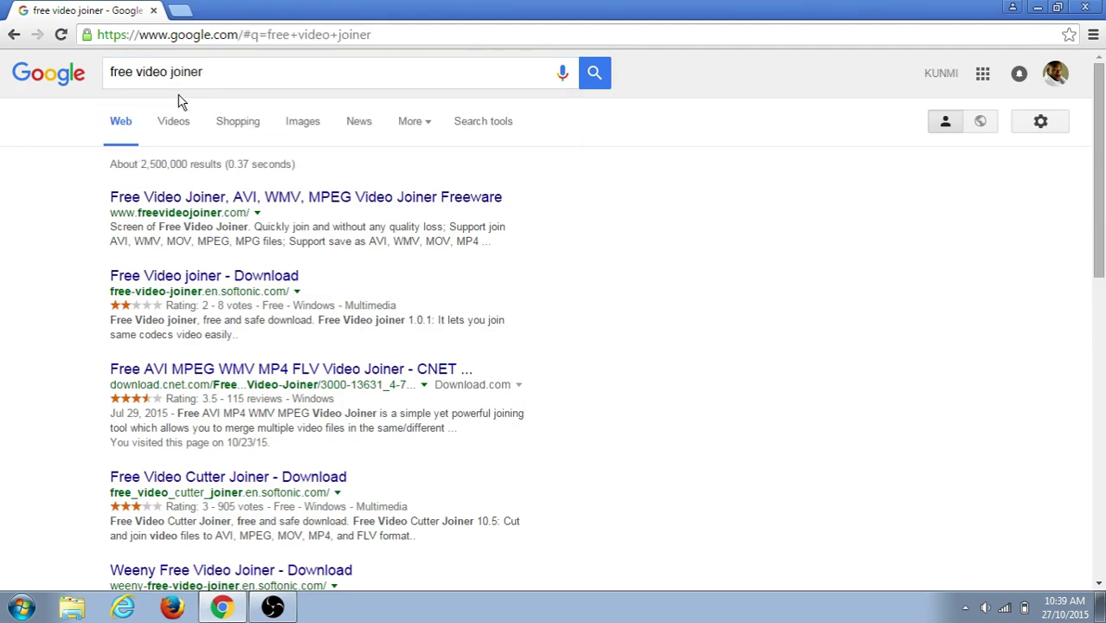
click(309, 199)
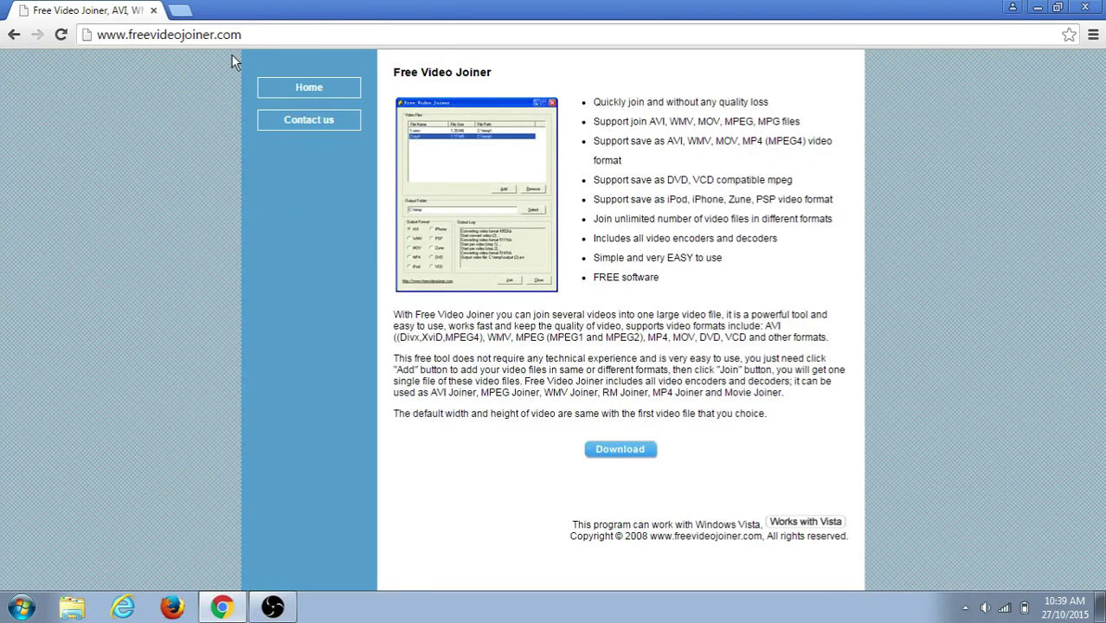
Step: Select and deselect the freevideojoiner.com address in the address bar
click(131, 37)
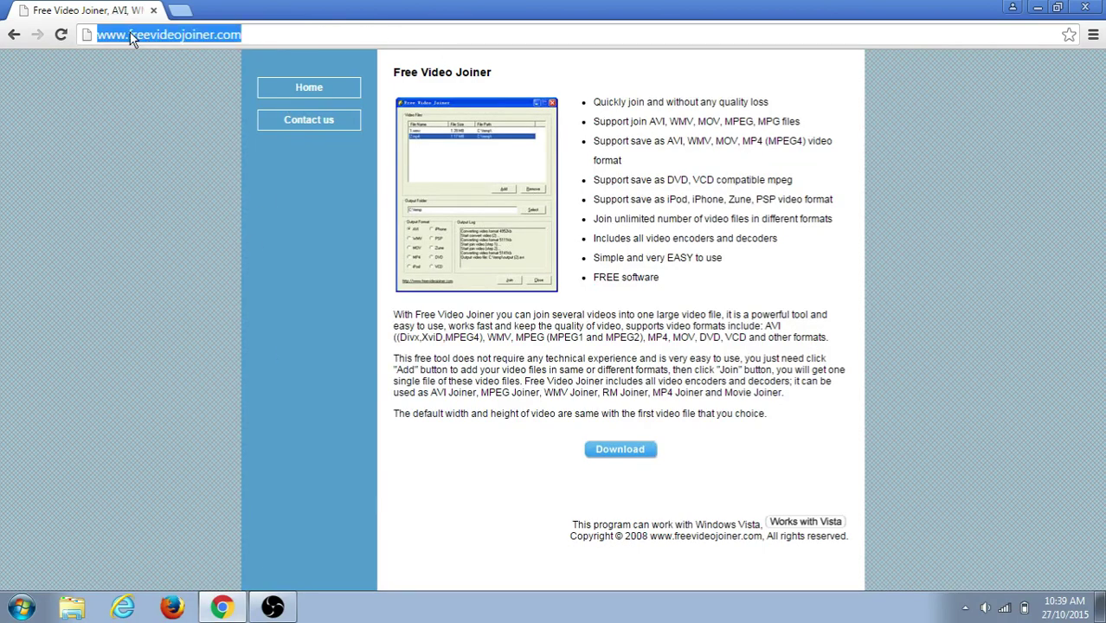
click(127, 37)
drag(122, 35, 261, 24)
click(262, 31)
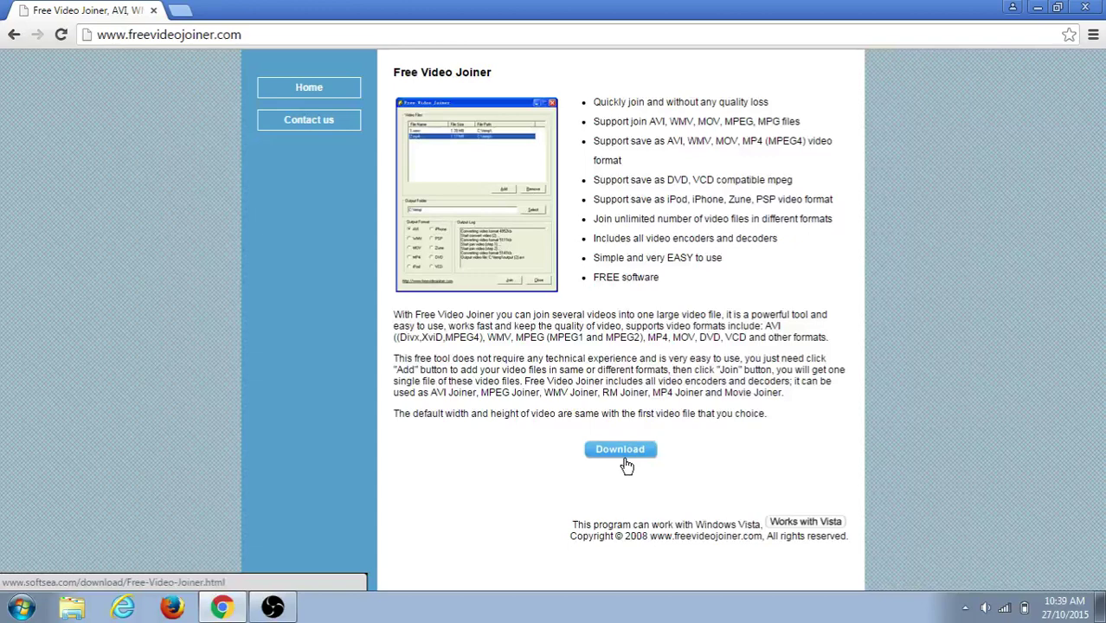
Step: Open the SoftSea download page and cancel the freevideojoinersetup.exe download
click(597, 460)
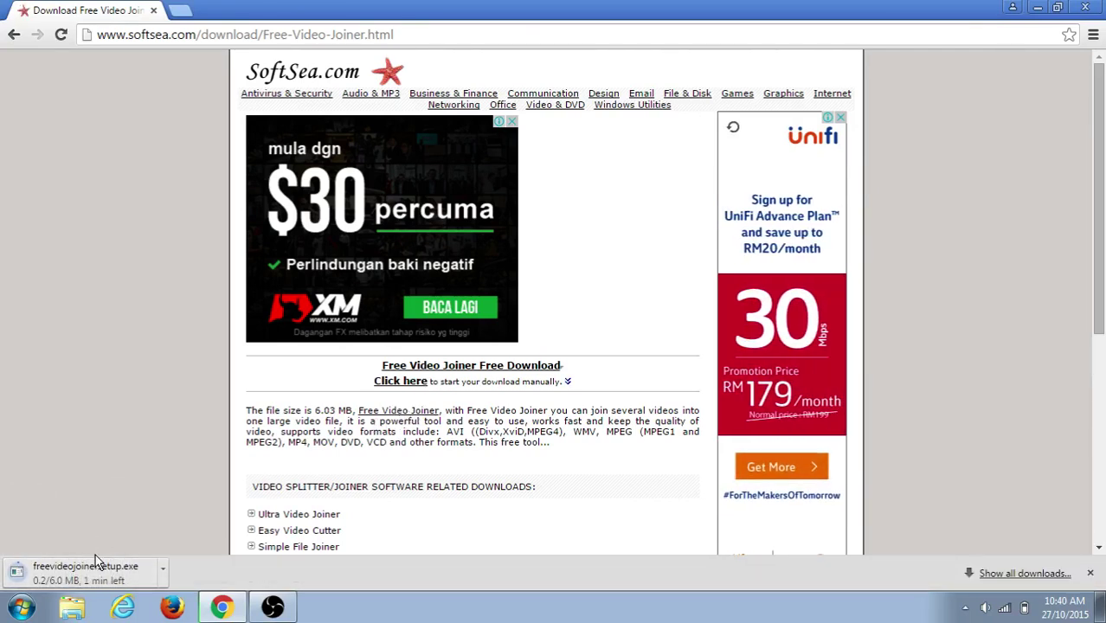
right_click(103, 574)
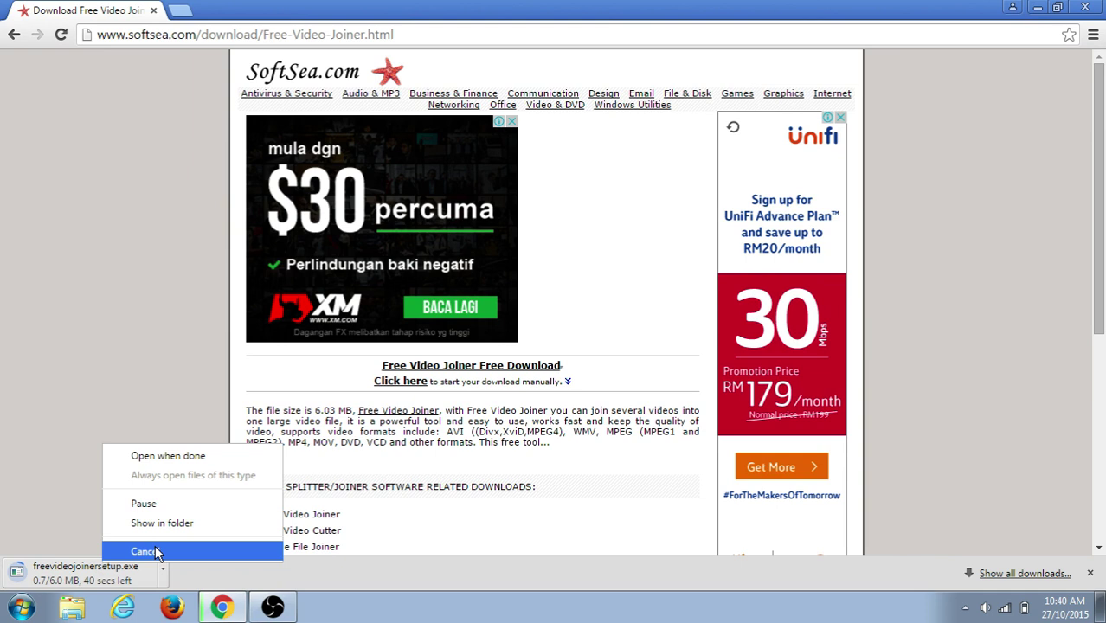
click(155, 547)
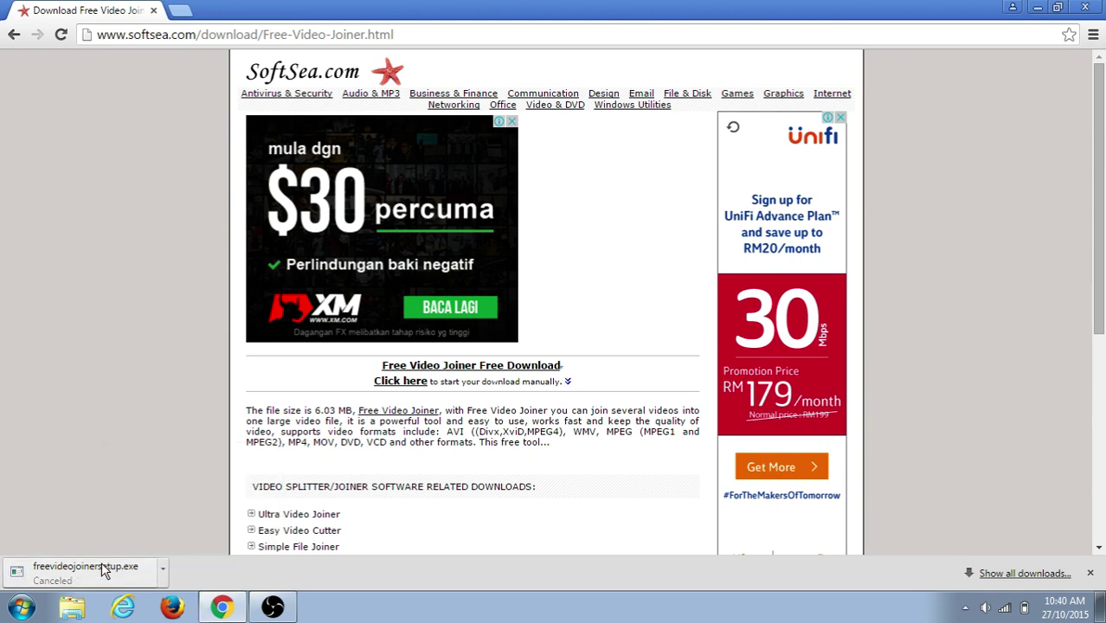
click(1089, 573)
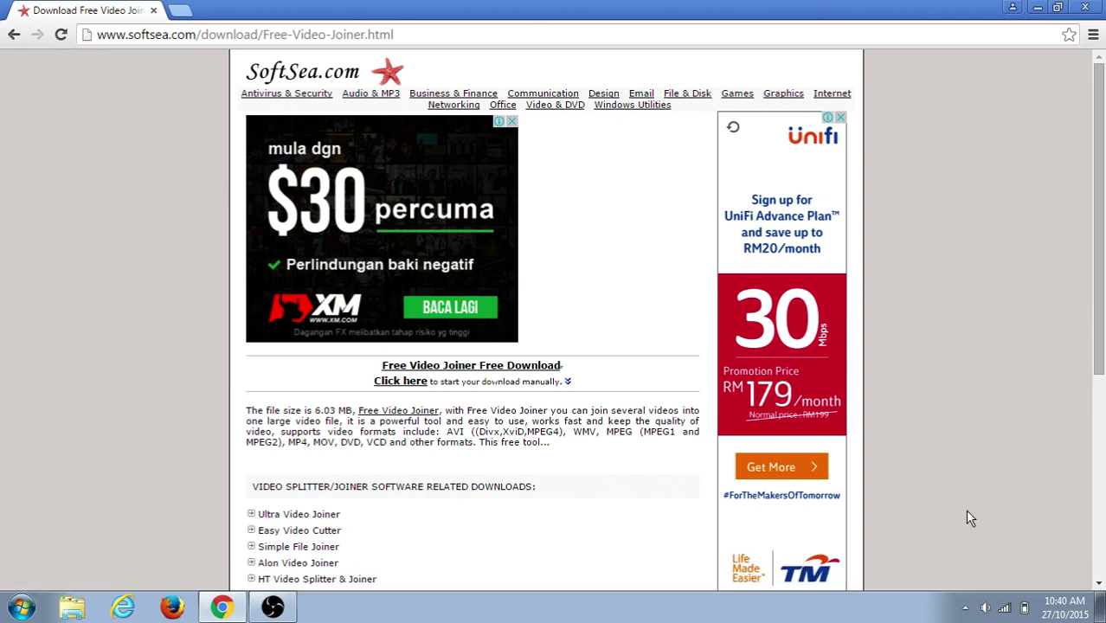
Step: Launch Free Video Joiner from the desktop and decline the new-version upgrade
click(1038, 7)
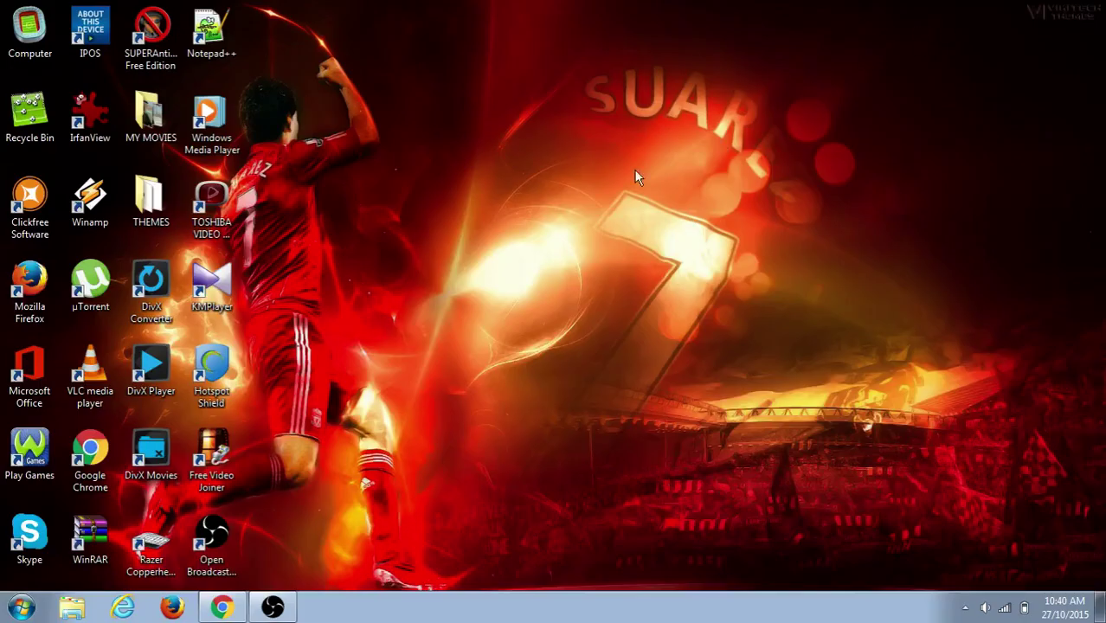
click(213, 458)
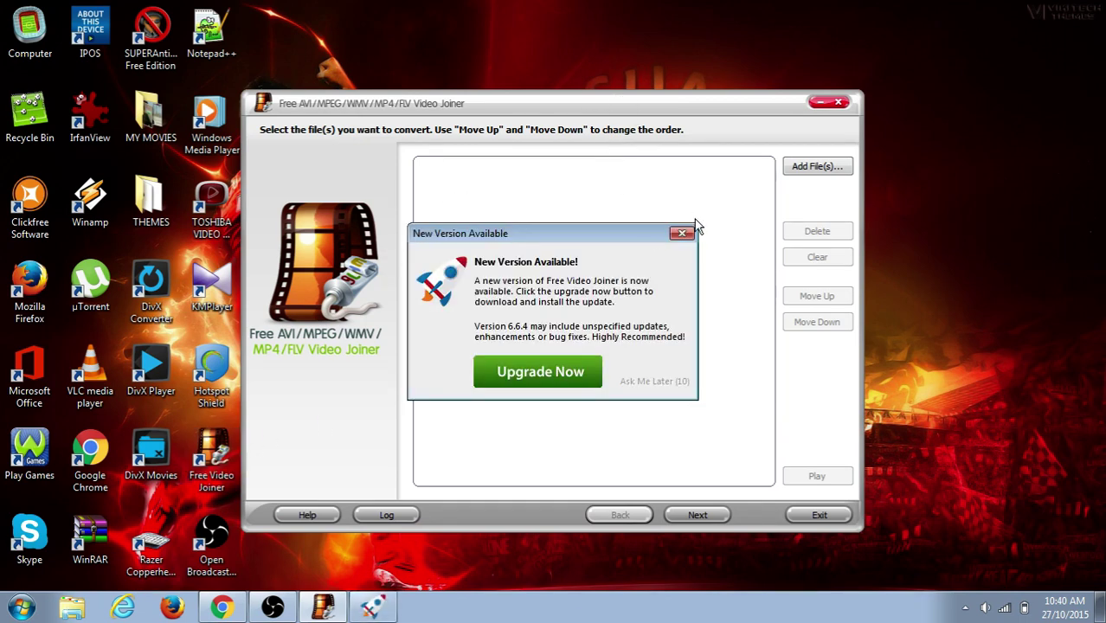
click(686, 233)
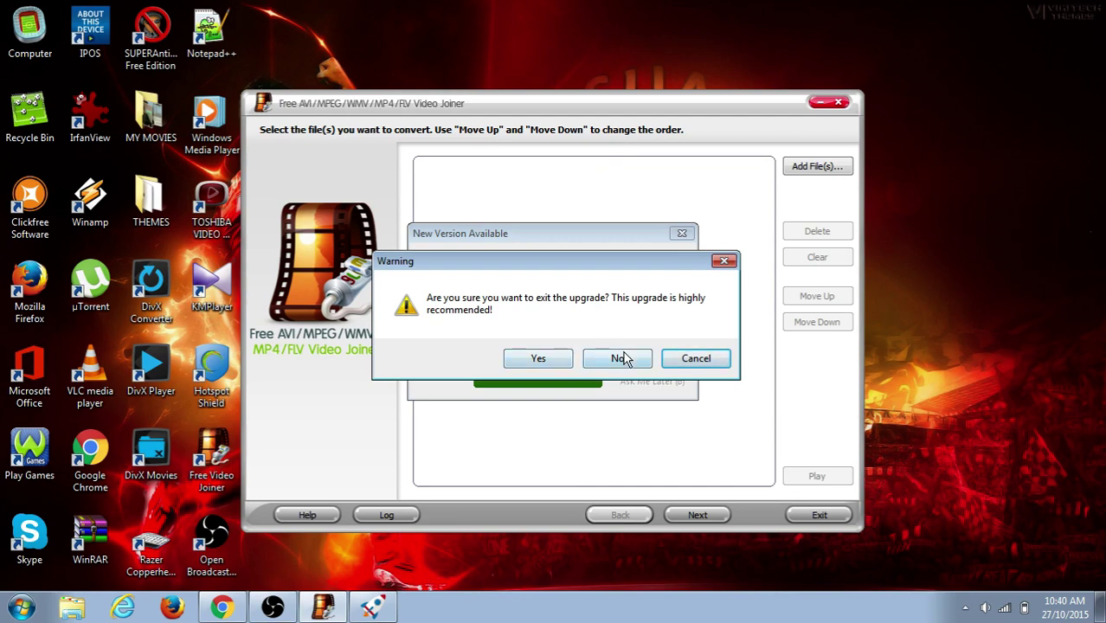
click(565, 359)
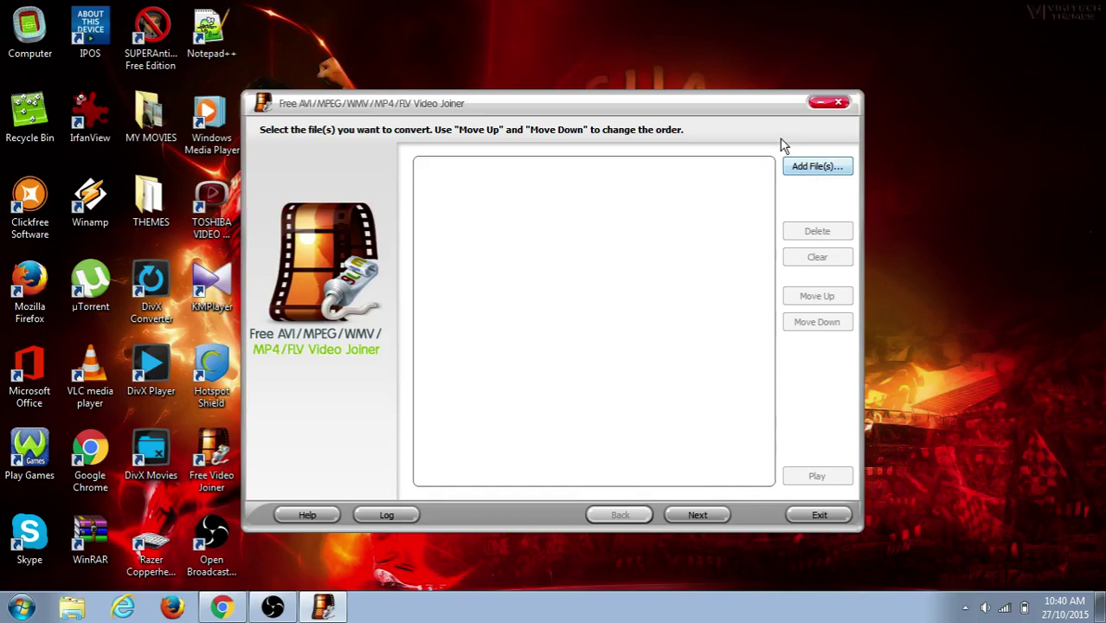
Step: Add cheer up part 1 and part 2 from Desktop\MY MOVIES to the join list
click(823, 168)
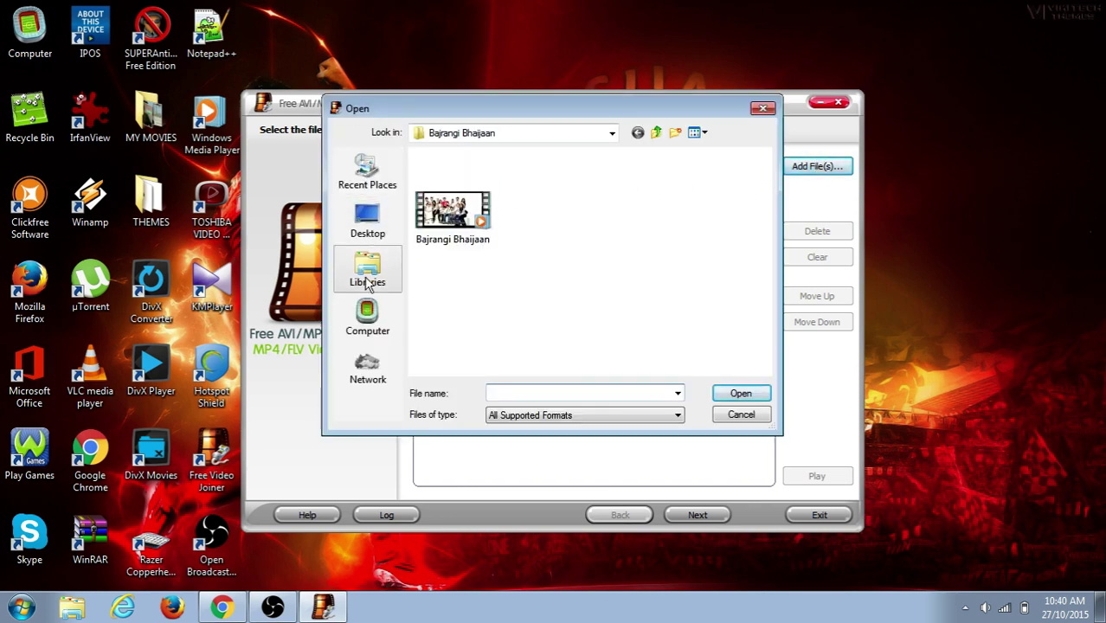
click(368, 222)
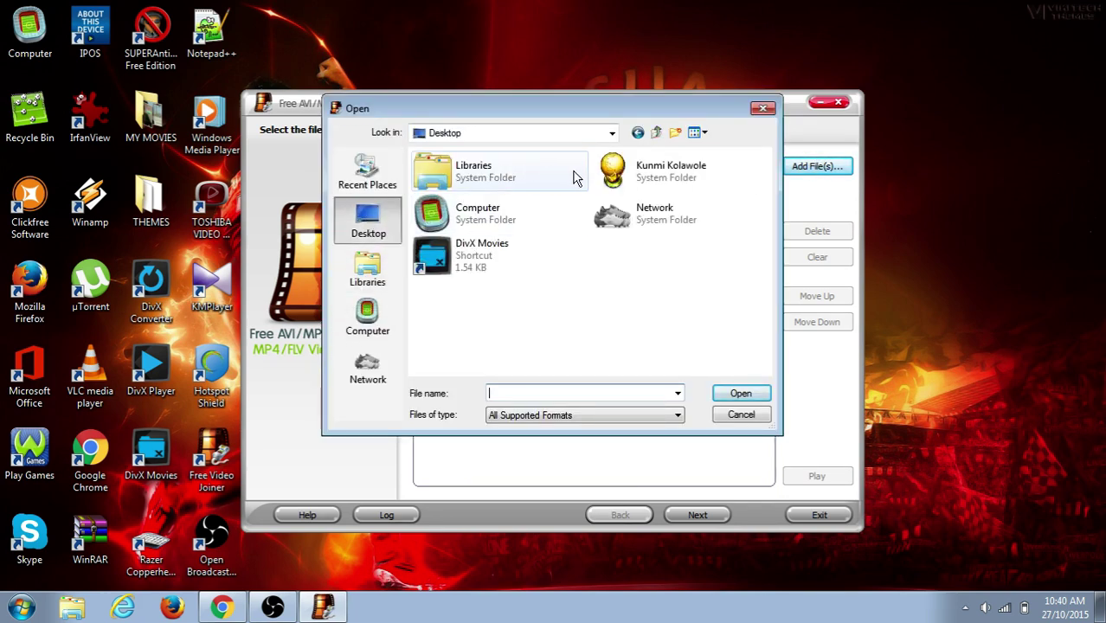
double_click(535, 249)
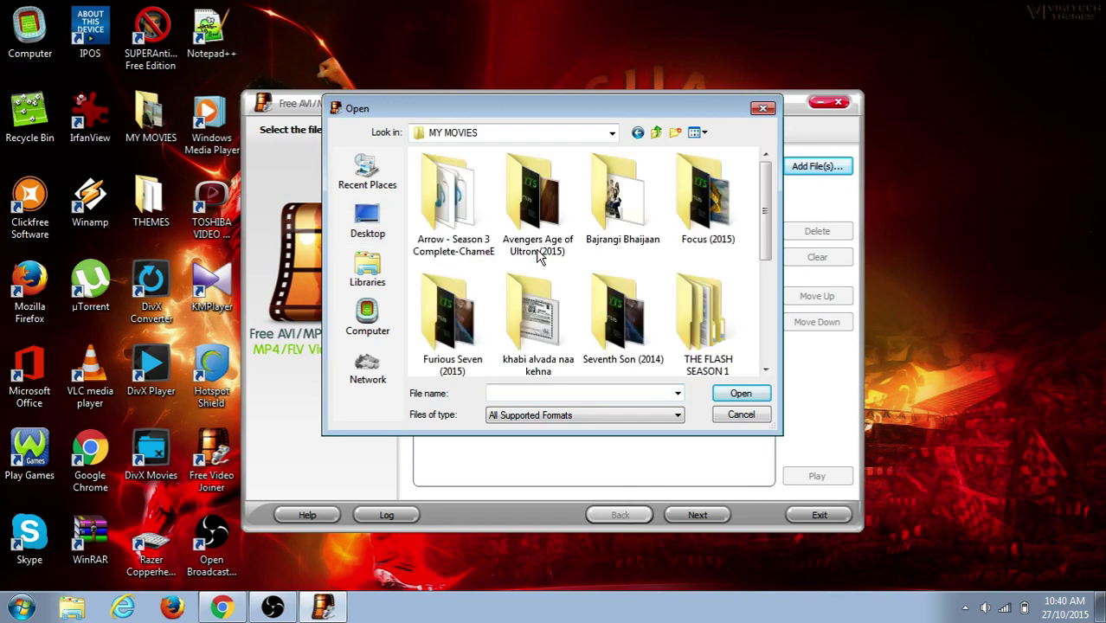
scroll(761, 216, down, 4)
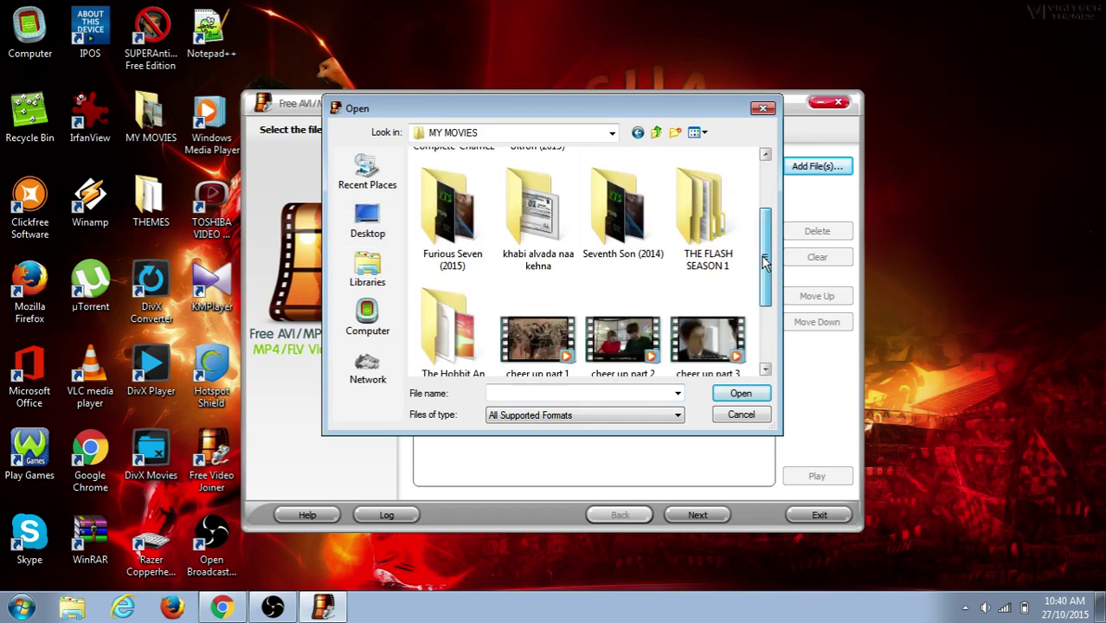
click(562, 227)
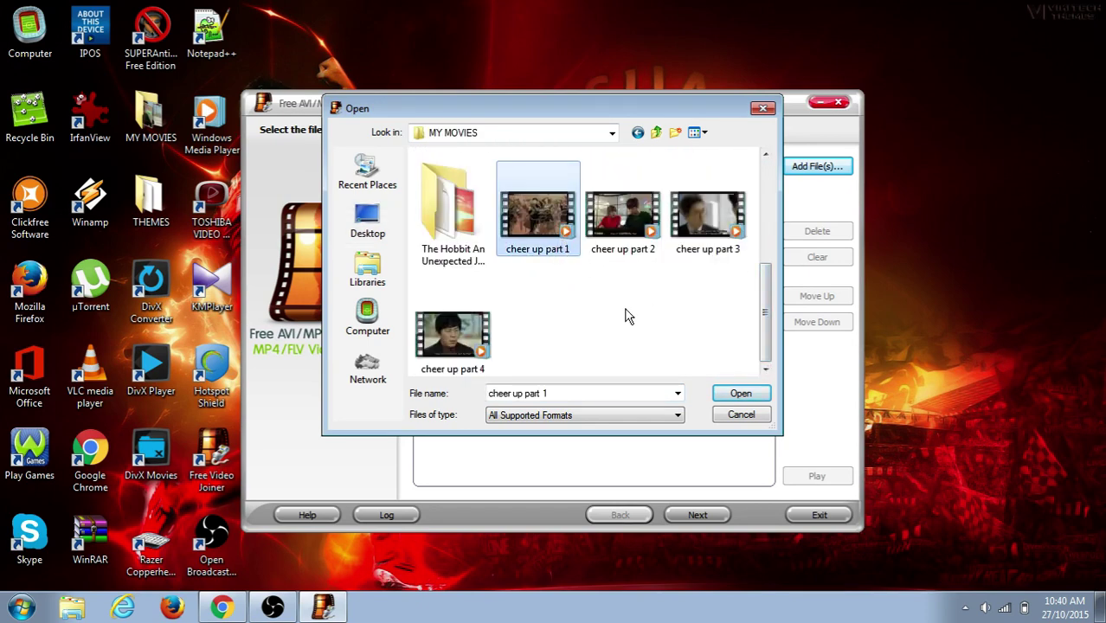
click(741, 392)
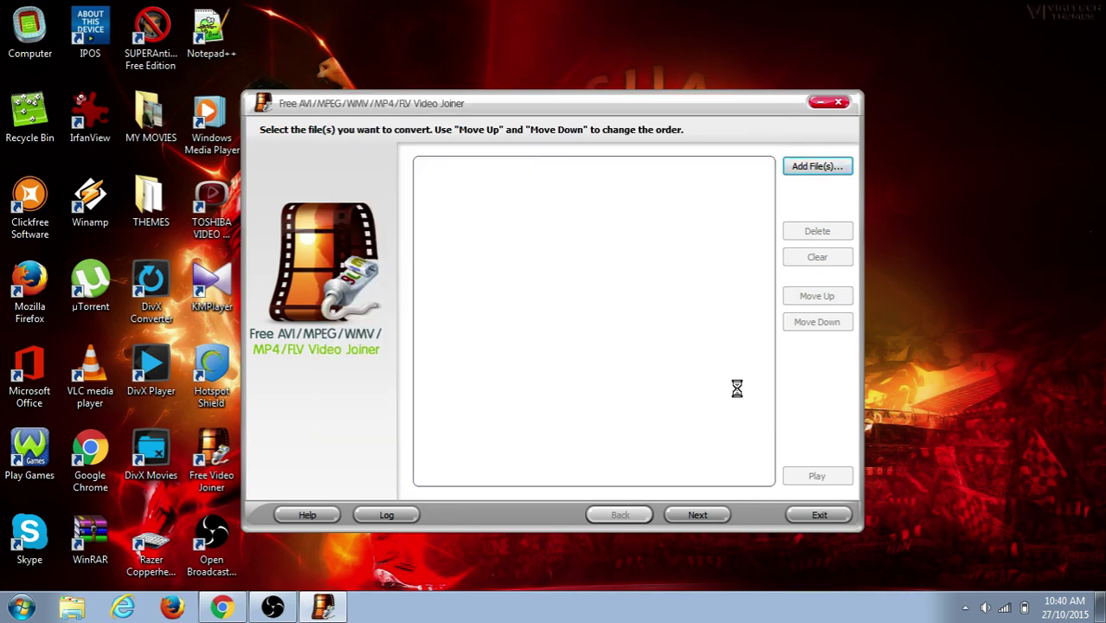
click(804, 169)
scroll(763, 290, down, 5)
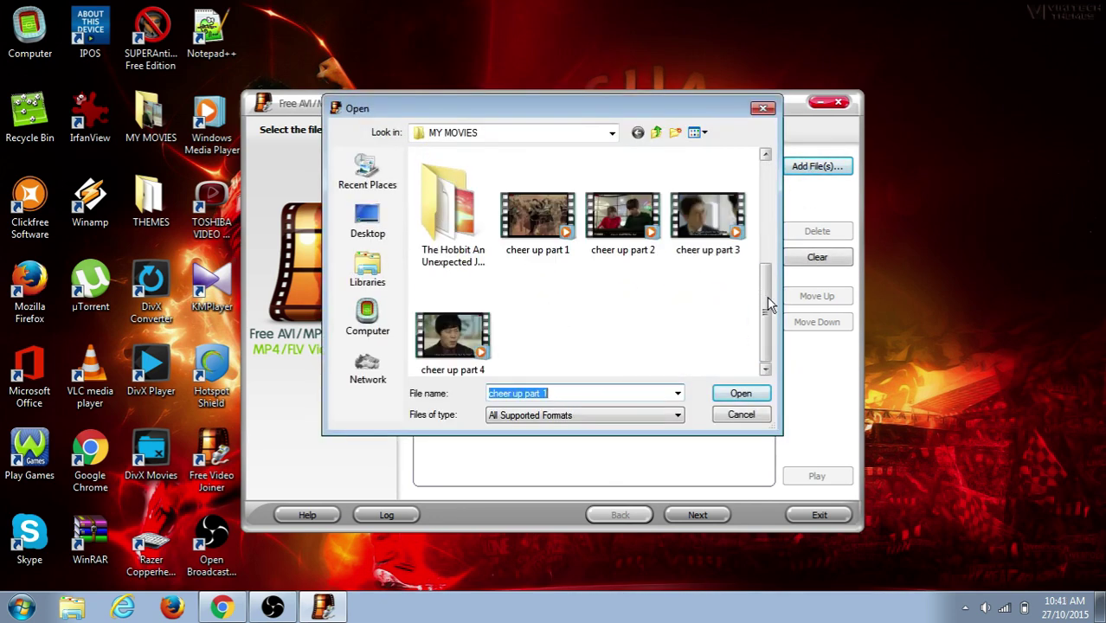
click(662, 252)
click(734, 394)
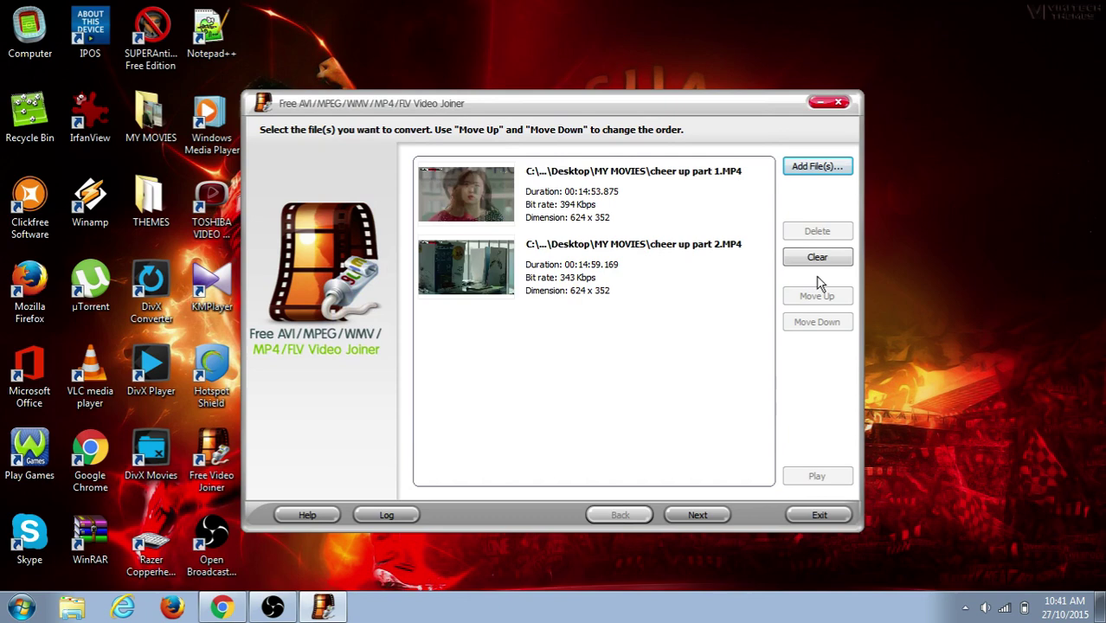
Step: Add cheer up part 3 and part 4 to the join list
click(804, 169)
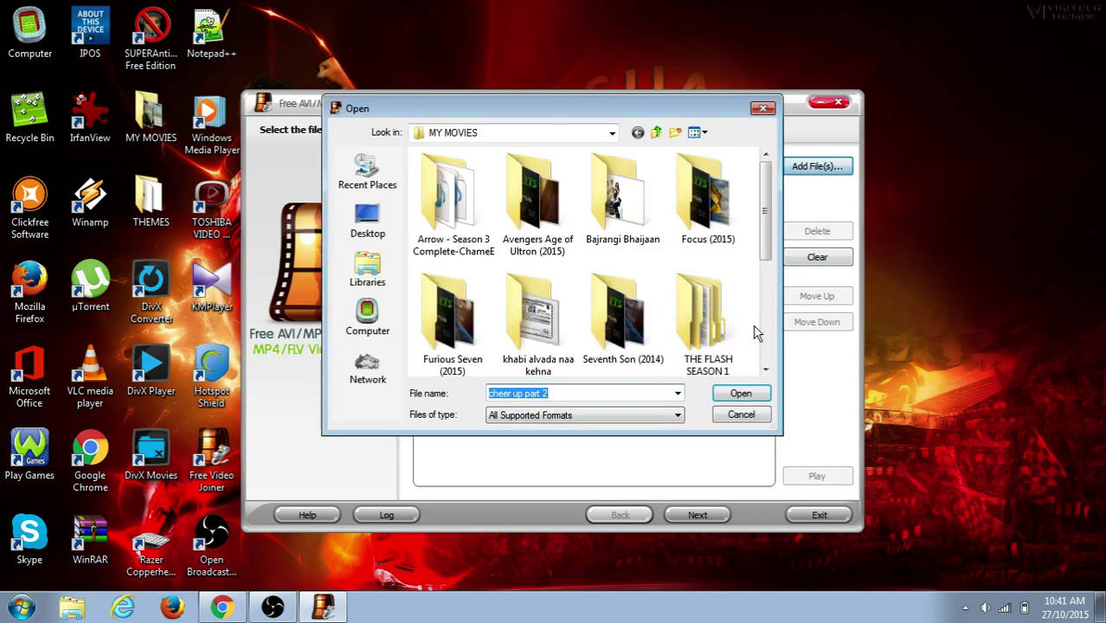
scroll(755, 329, down, 5)
click(706, 235)
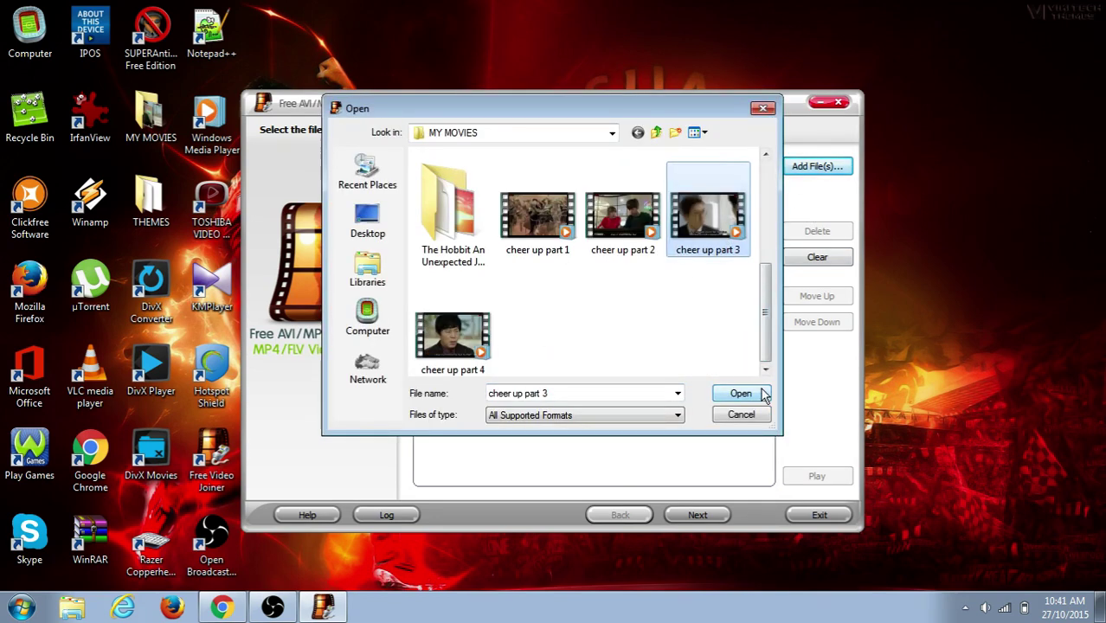
click(755, 394)
click(803, 169)
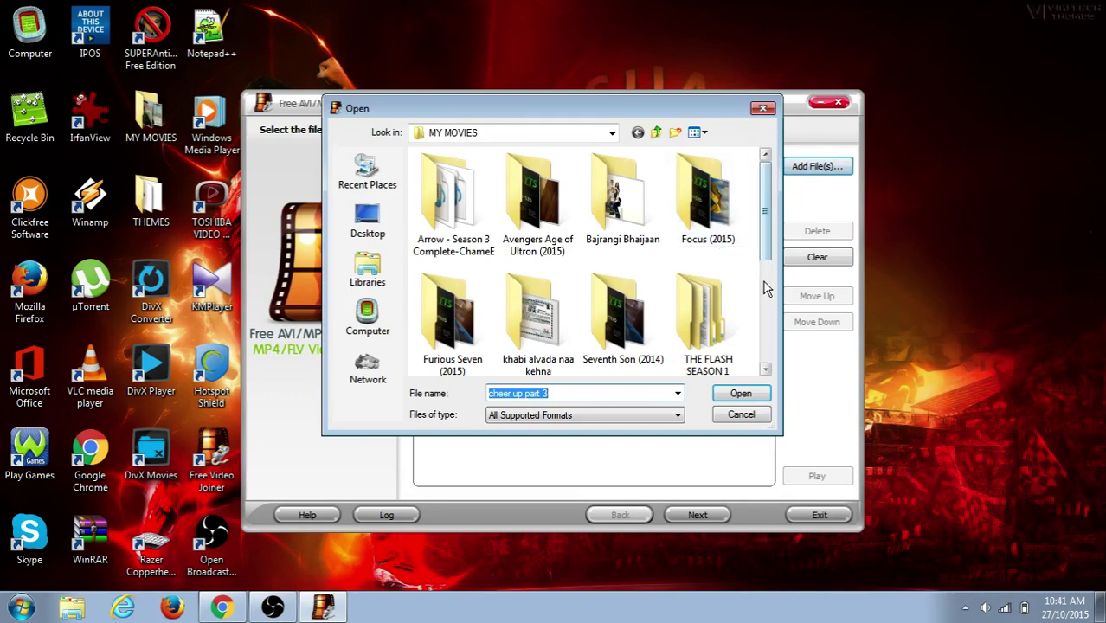
scroll(526, 360, down, 5)
click(452, 337)
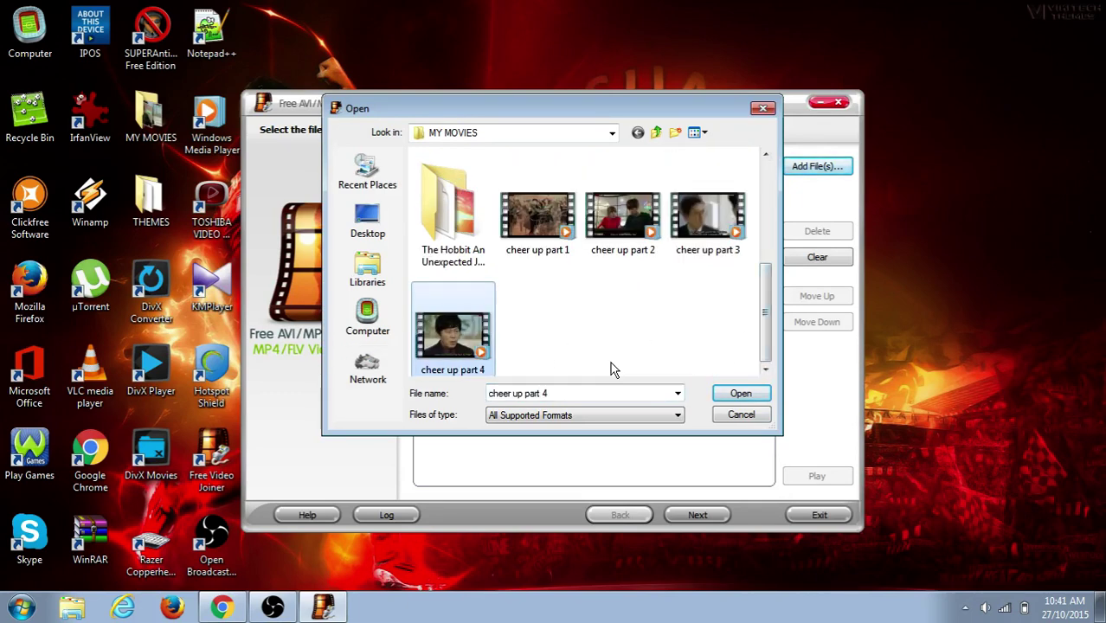
click(726, 393)
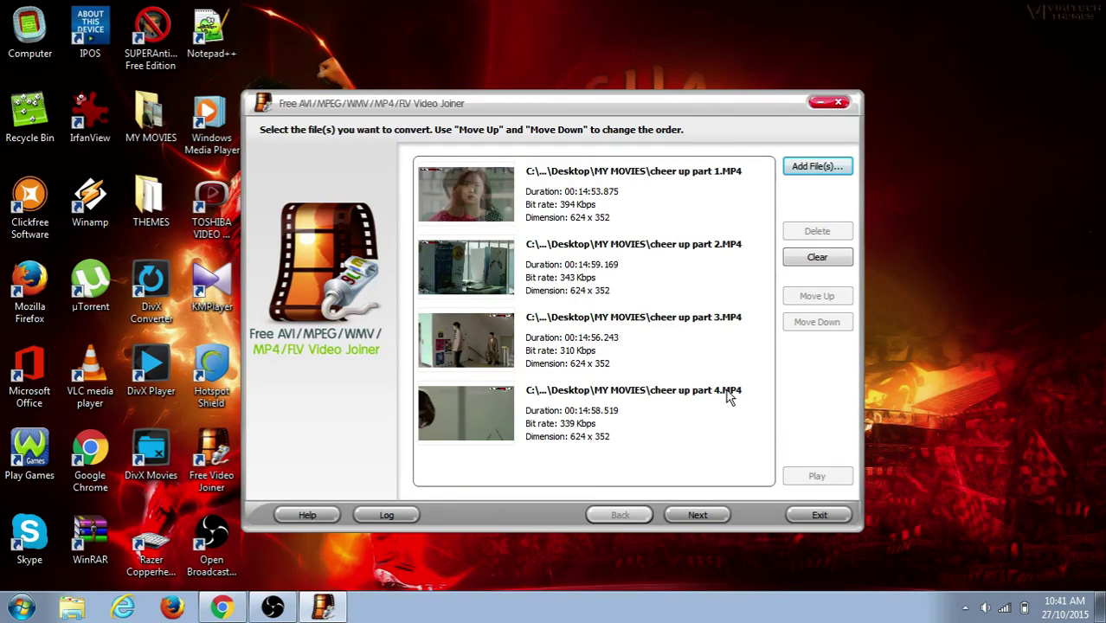
Step: Review cheer up parts 1 to 4 in the list and continue to the output step
click(587, 186)
click(592, 255)
click(591, 329)
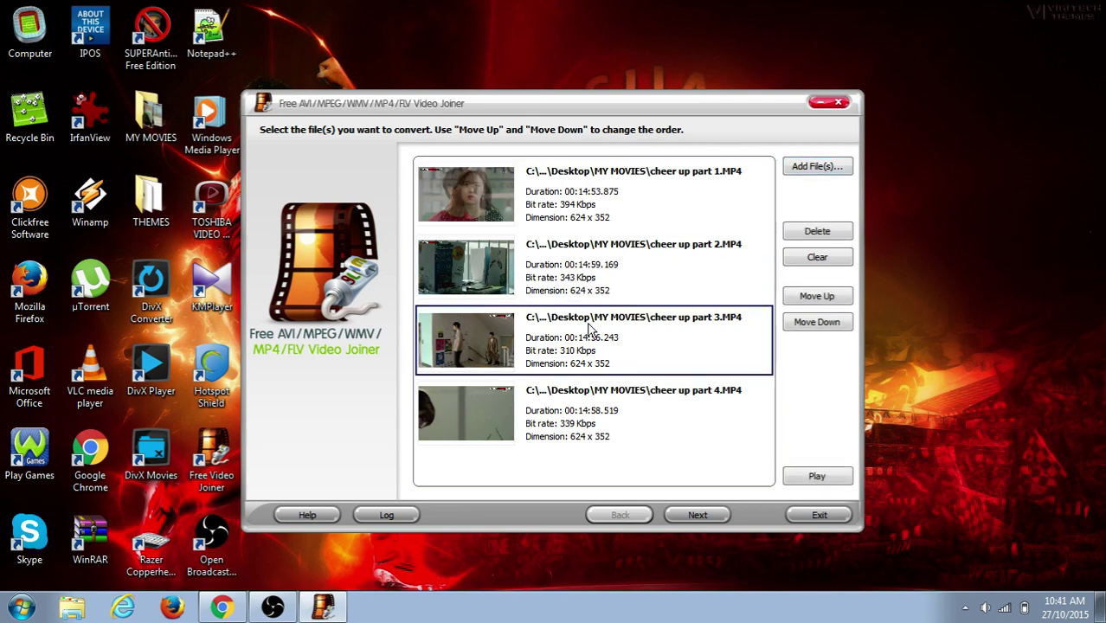
click(600, 412)
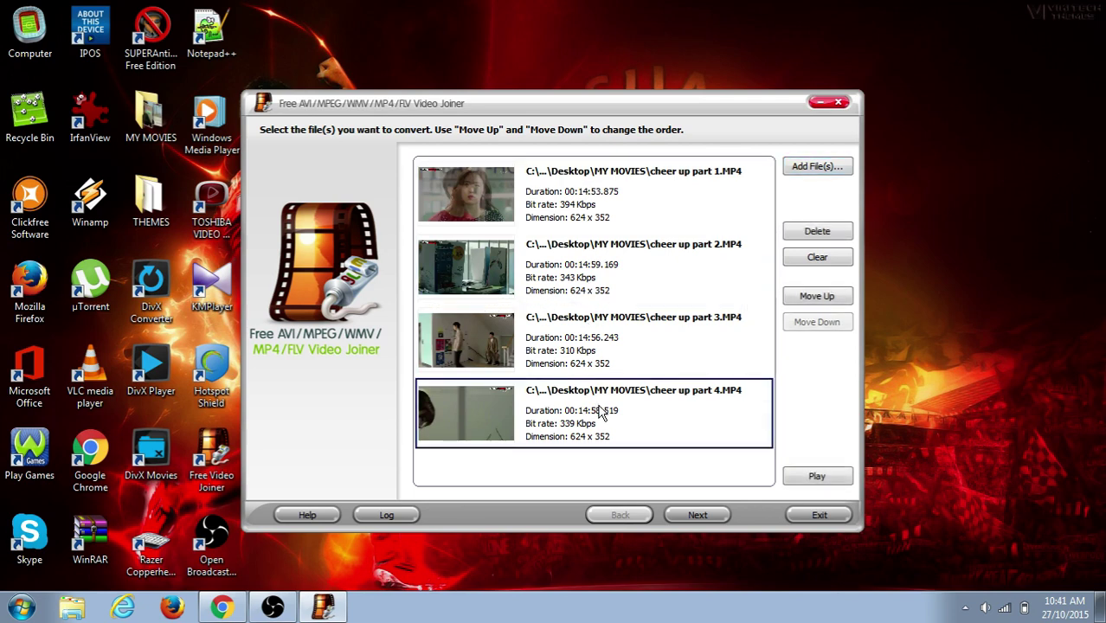
click(723, 514)
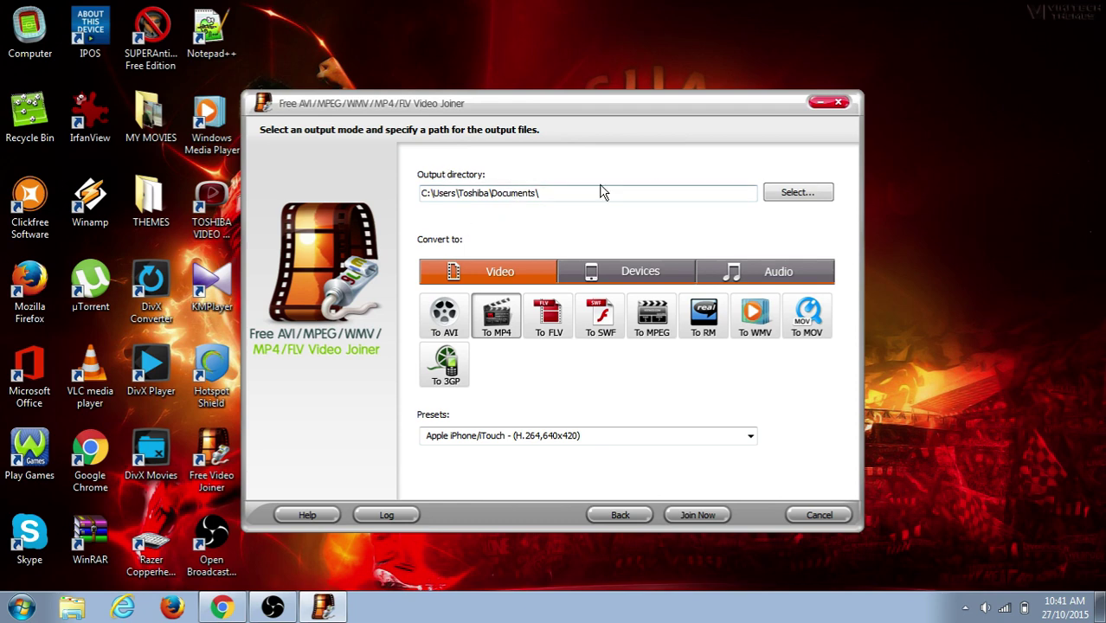
Step: Create a 'my merge file' folder on the Desktop and set it as output directory
click(773, 197)
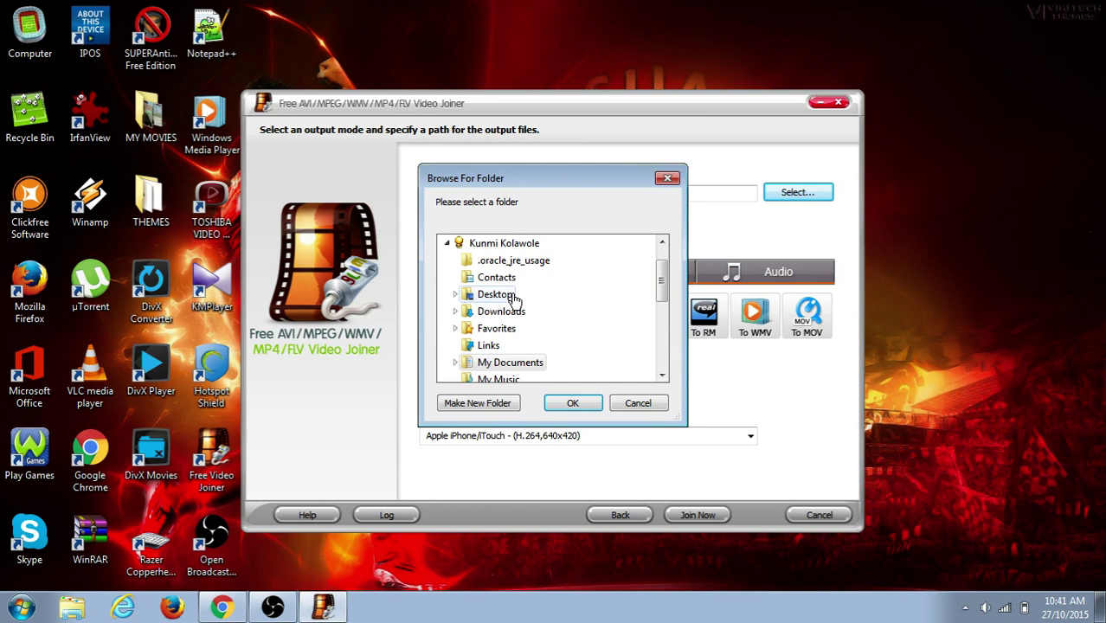
click(480, 405)
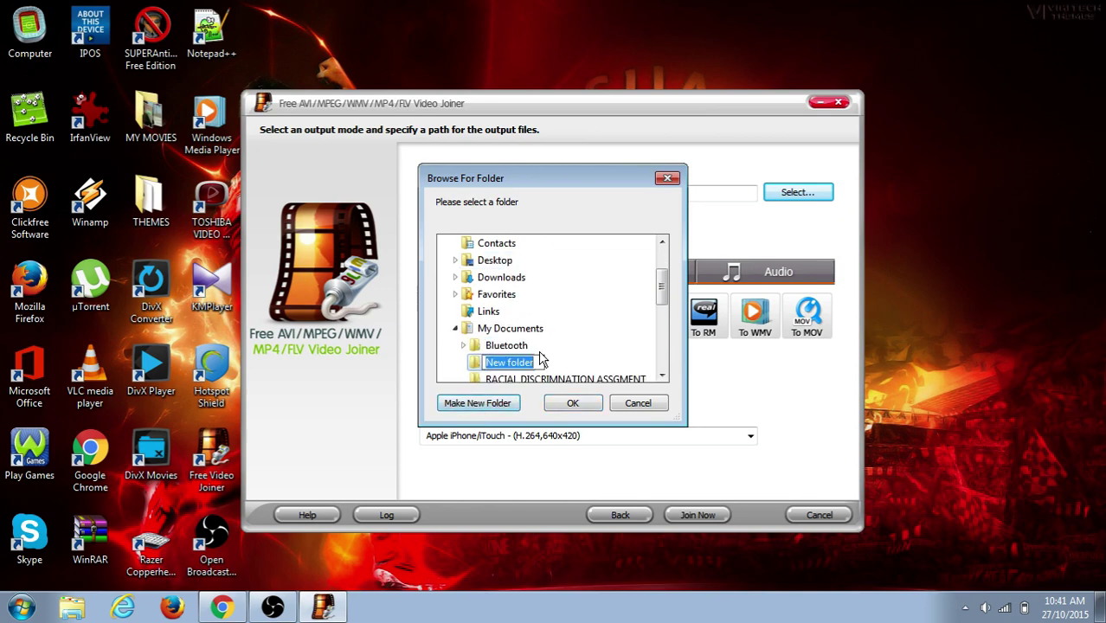
text(my merge)
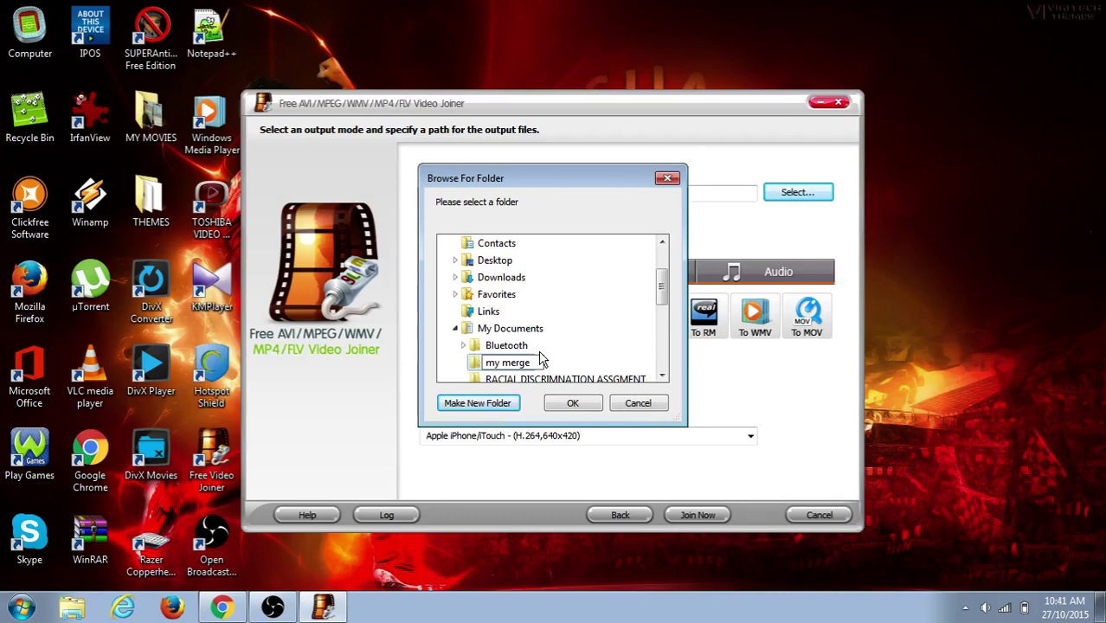
text( file)
key(Return)
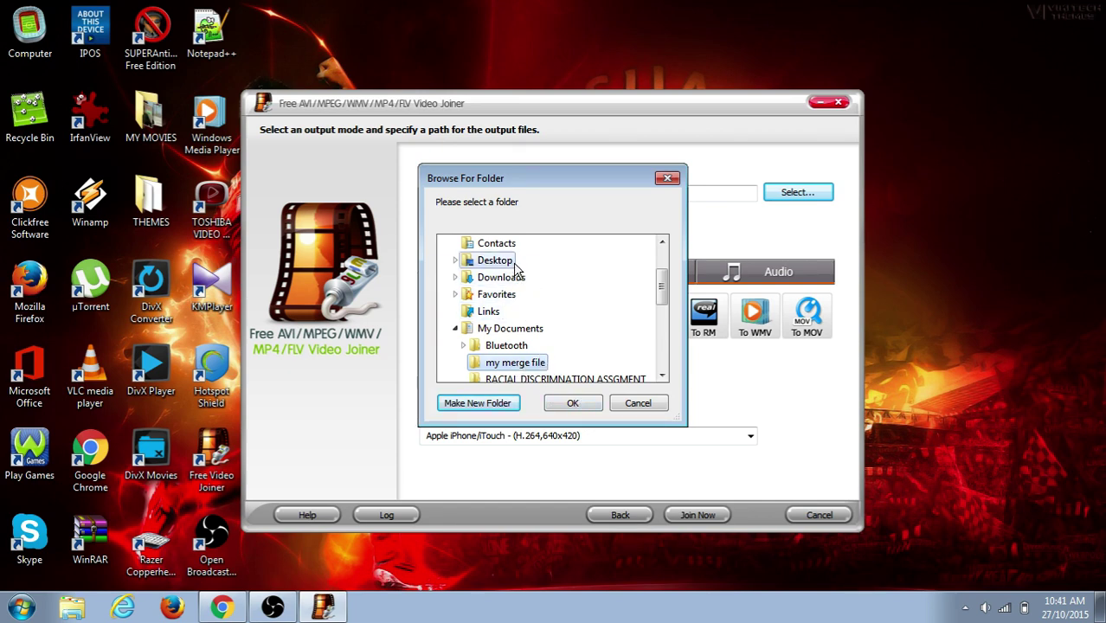
click(589, 405)
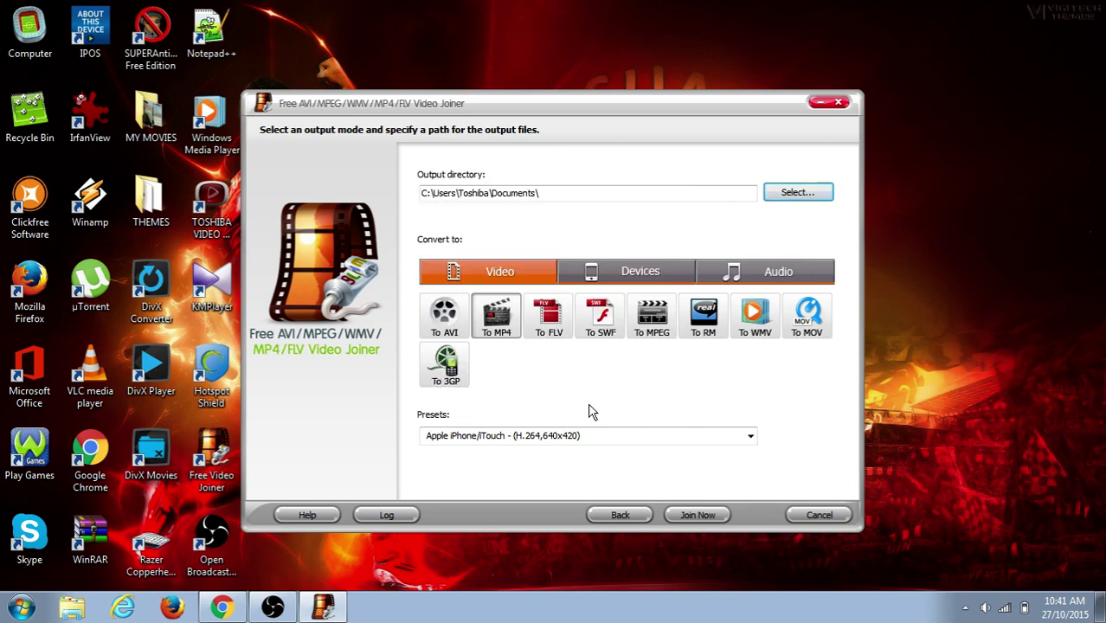
click(795, 194)
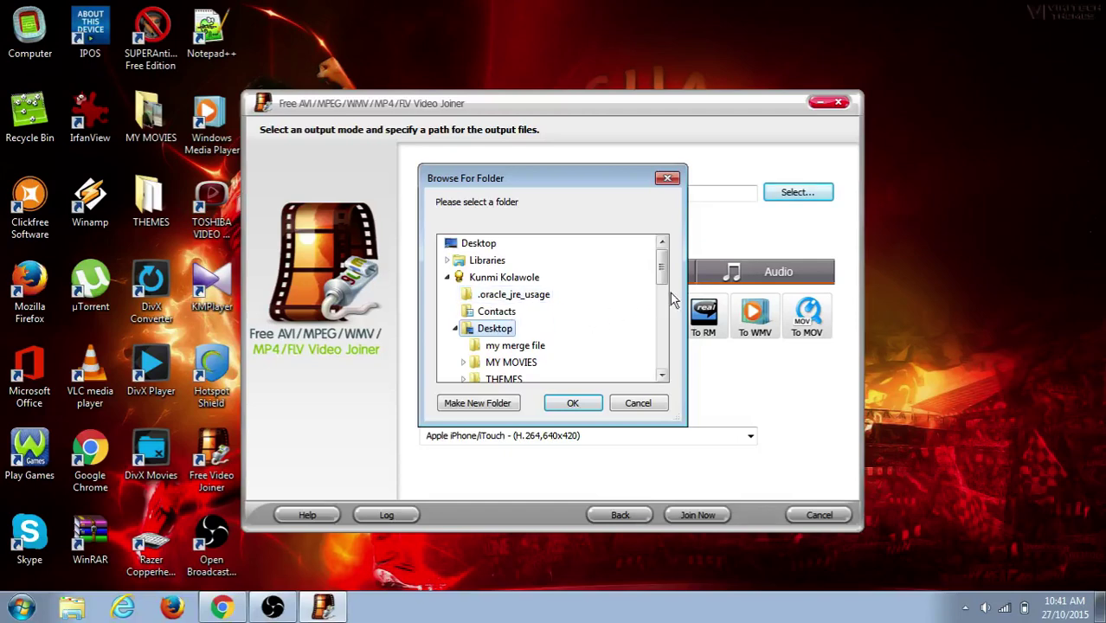
click(521, 345)
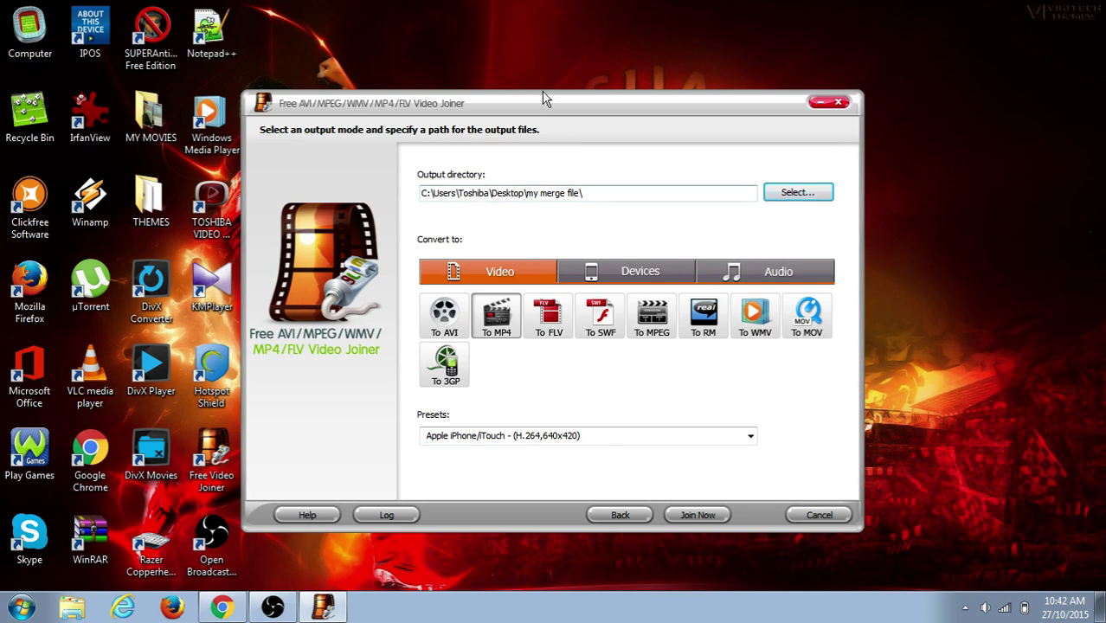
Step: Try To FLV, return to To MP4 with the Apple iPhone preset, and start joining
drag(538, 108, 714, 213)
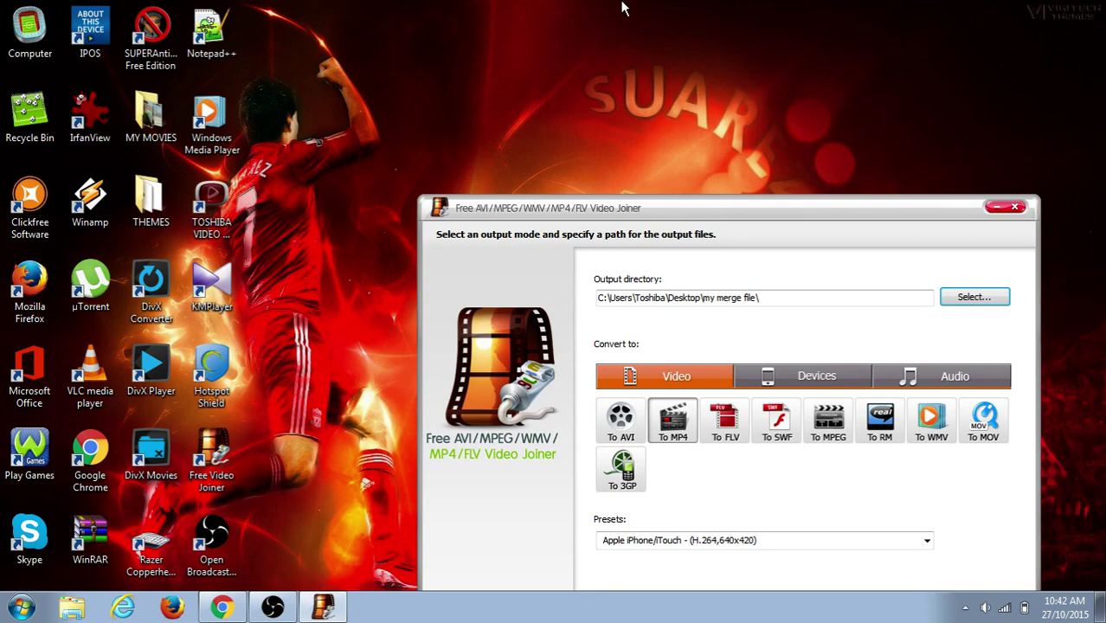
drag(686, 218, 625, 23)
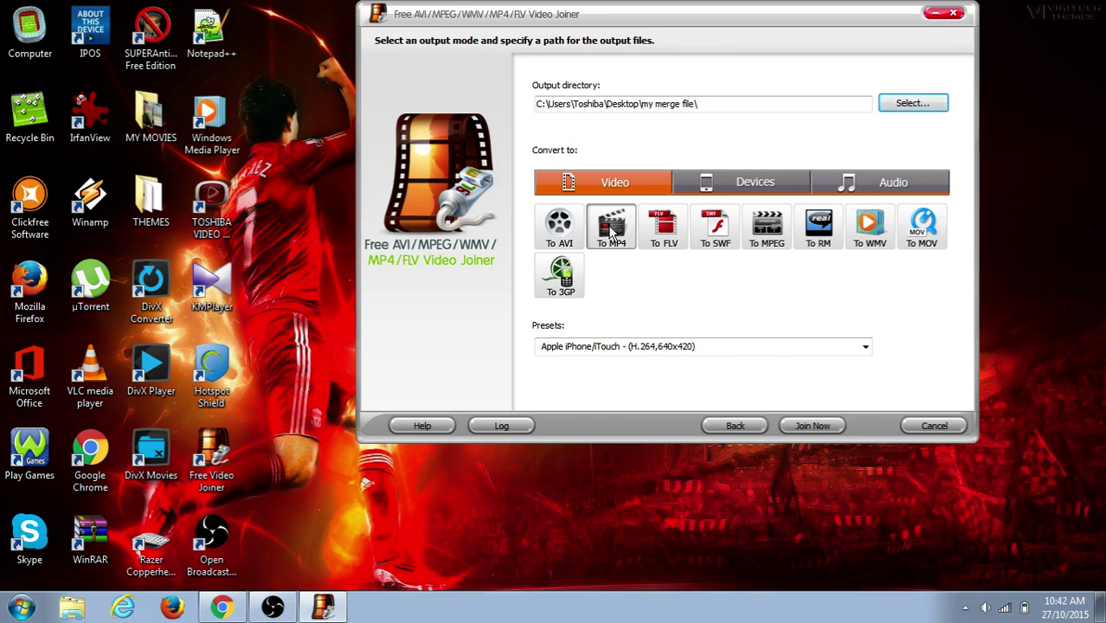
click(665, 231)
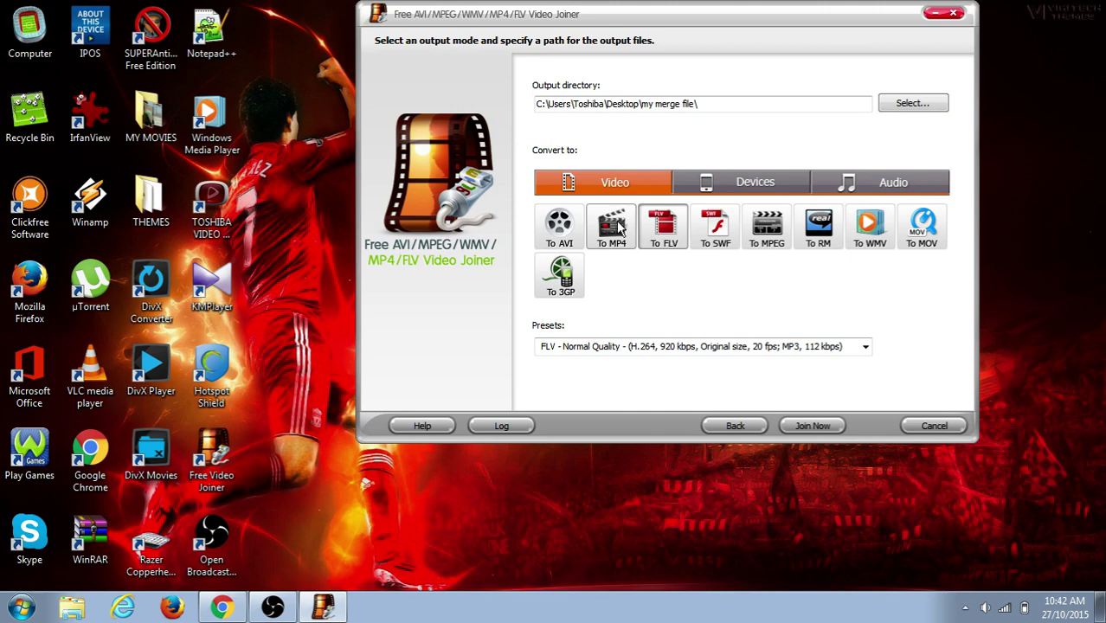
click(615, 227)
click(804, 425)
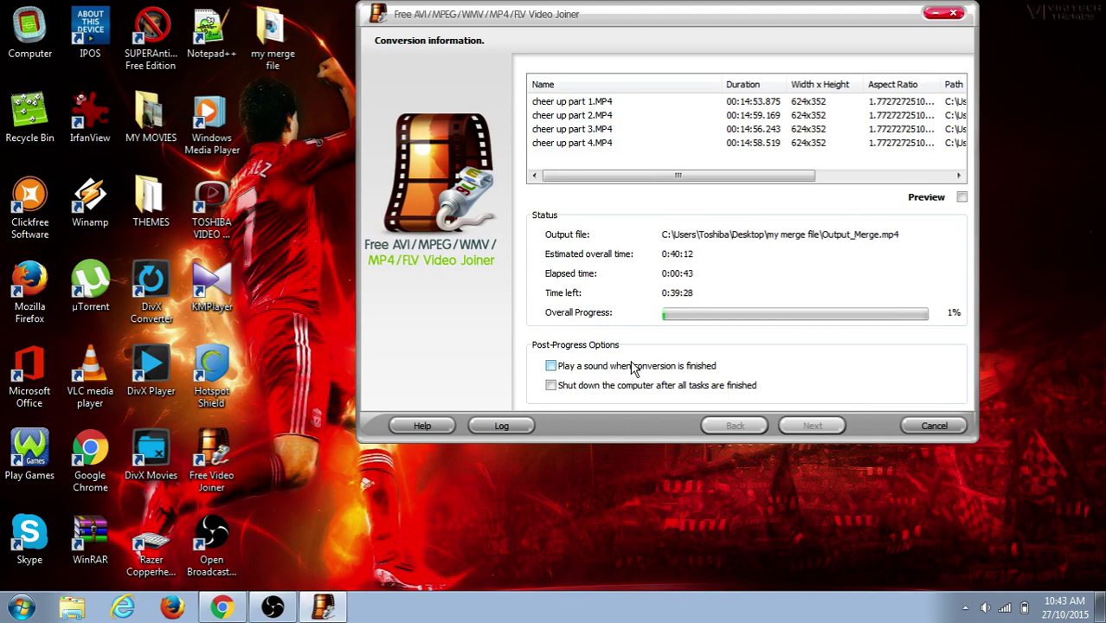
Step: Tick 'Play a sound when conversion is finished'
click(552, 367)
Step: Briefly show the SoftSea page in Chrome, minimize it, and restore the OBS window
click(220, 608)
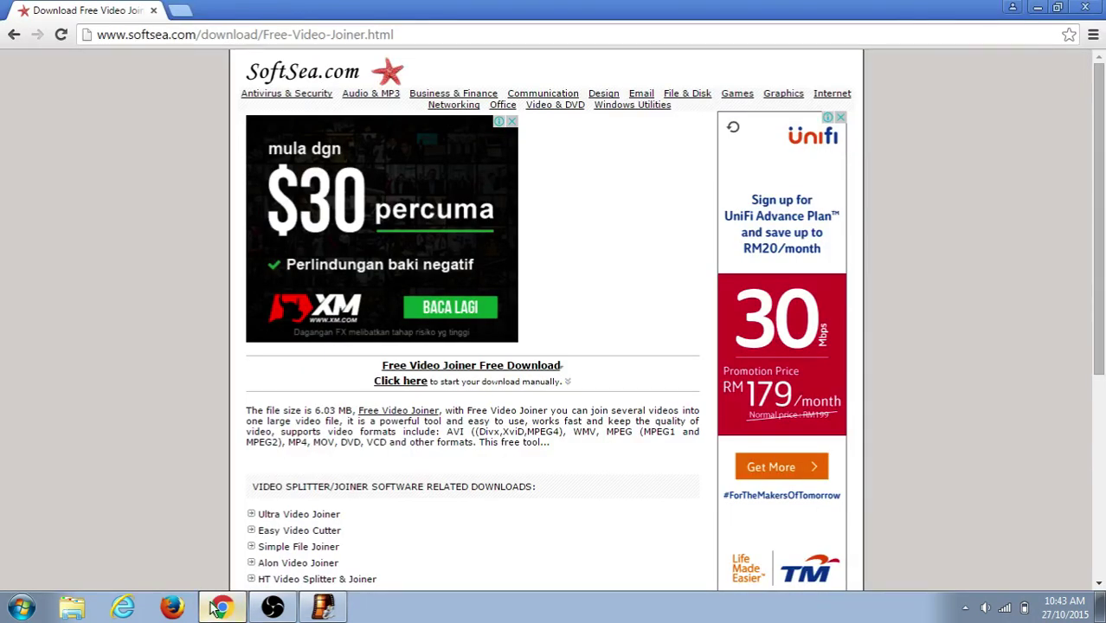
click(216, 608)
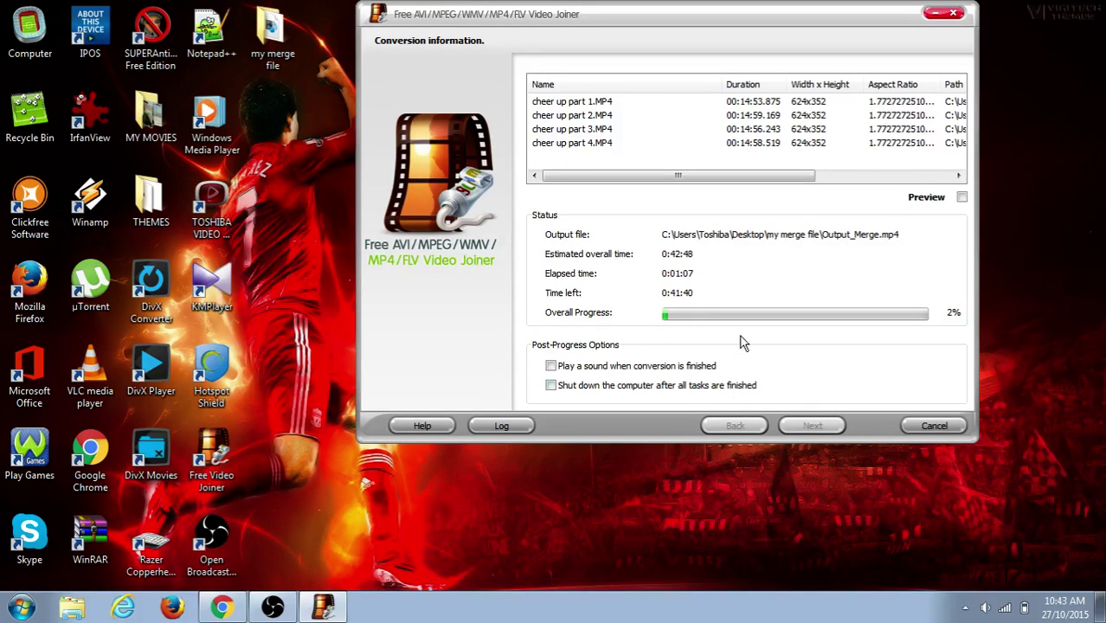
click(274, 607)
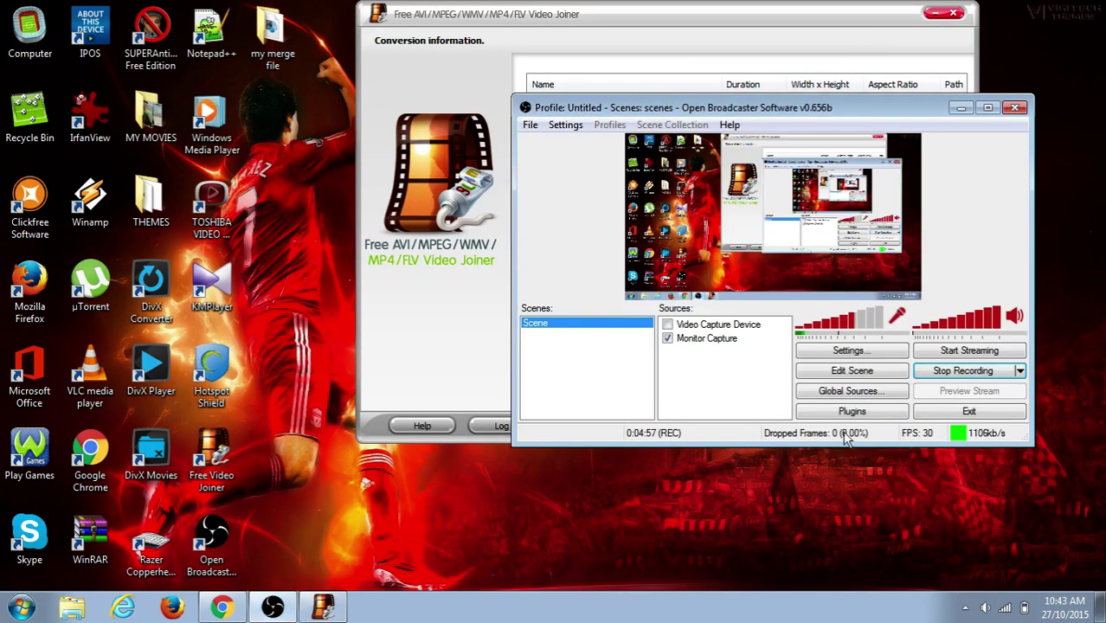